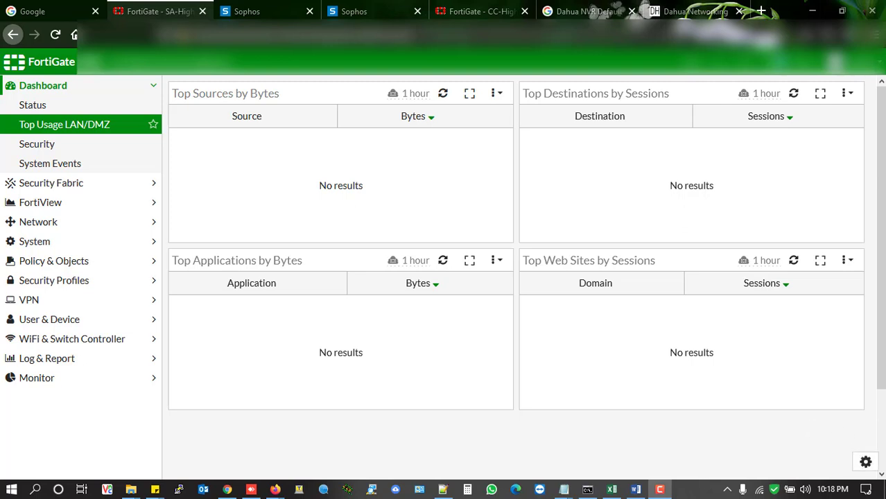
click(659, 489)
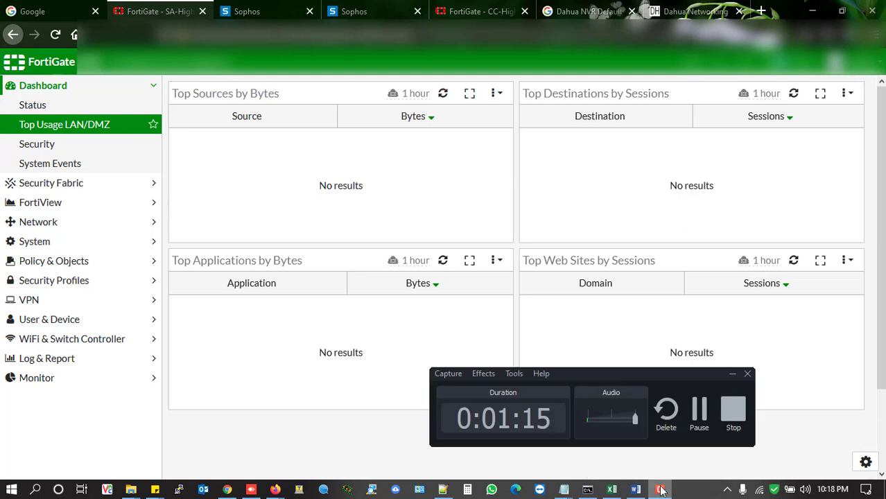
click(700, 413)
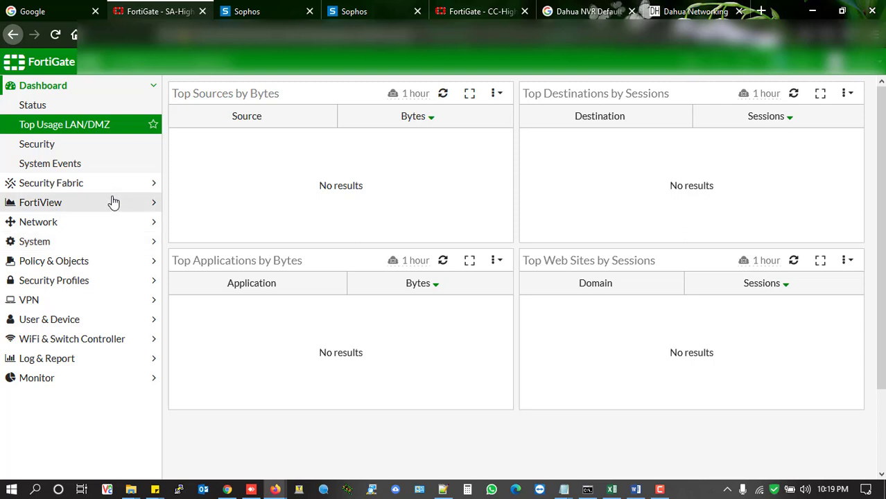
Start creating a new virtual IP under the firewall's policy objects.
click(79, 265)
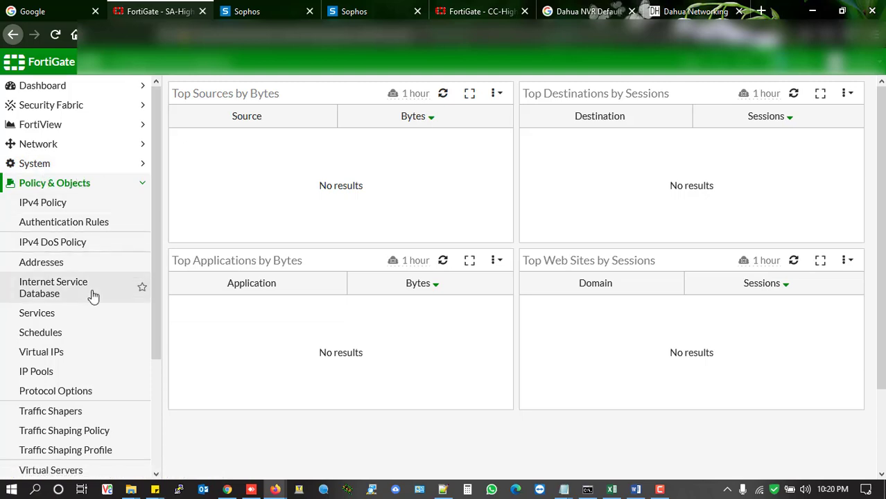
click(74, 355)
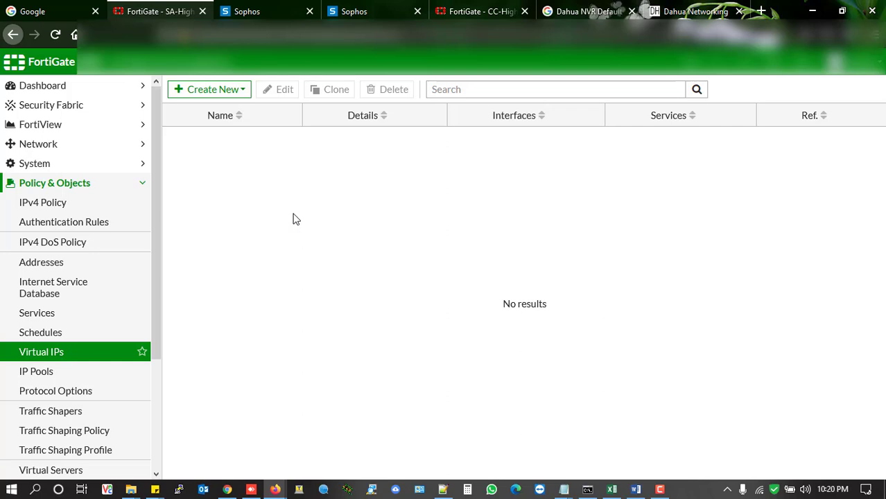
click(232, 95)
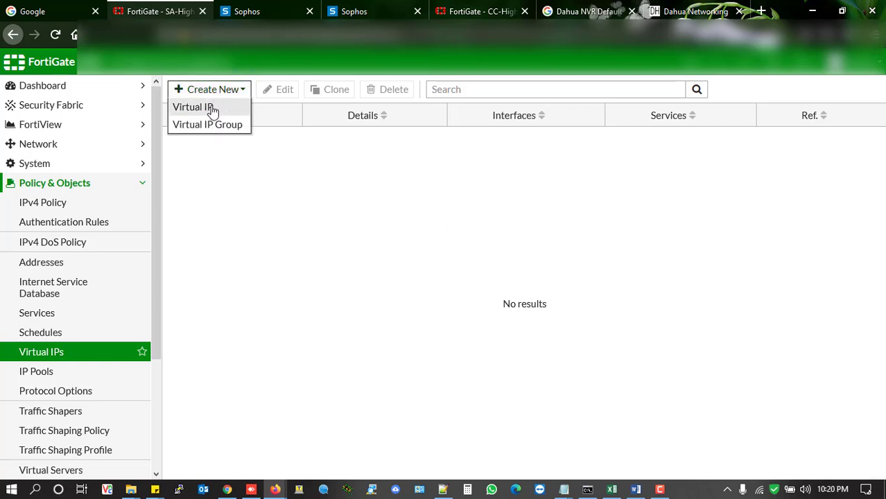
click(199, 109)
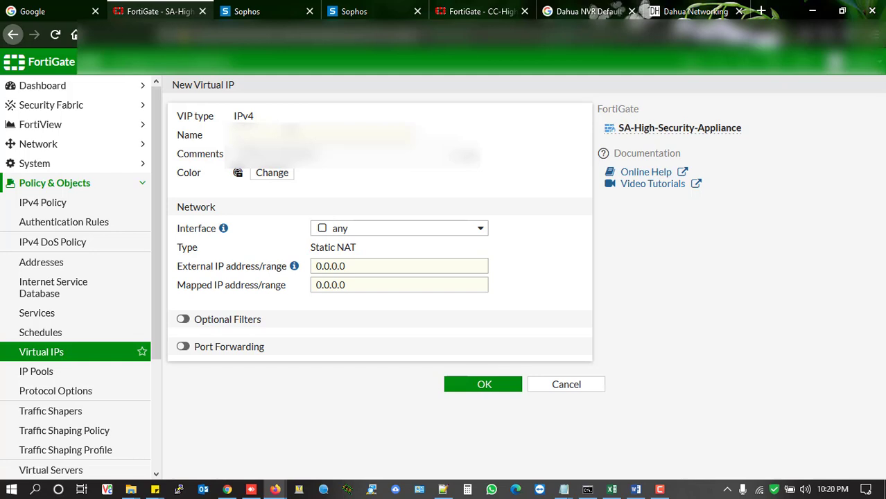
Look up the SA-NVR port in the Notepad++ port-forwarding notes and name the virtual IP "SA-NVR | TCP-" followed by that port in FortiGate.
click(444, 489)
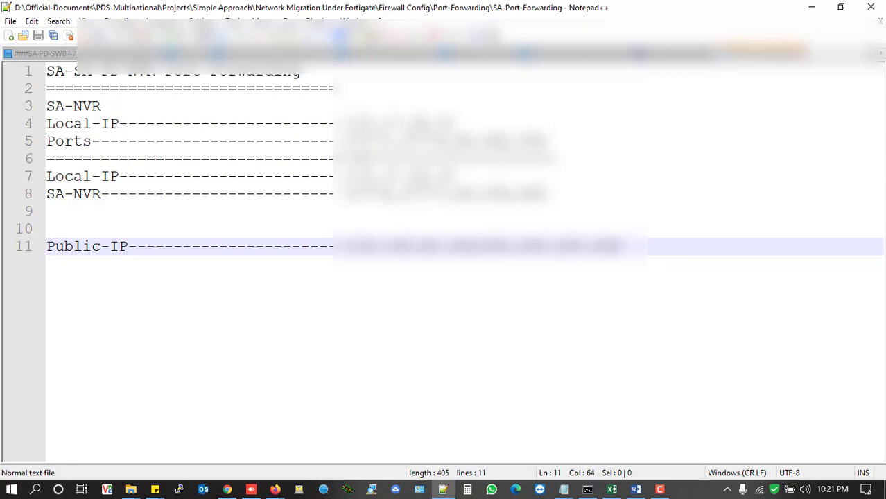
drag(347, 141, 382, 140)
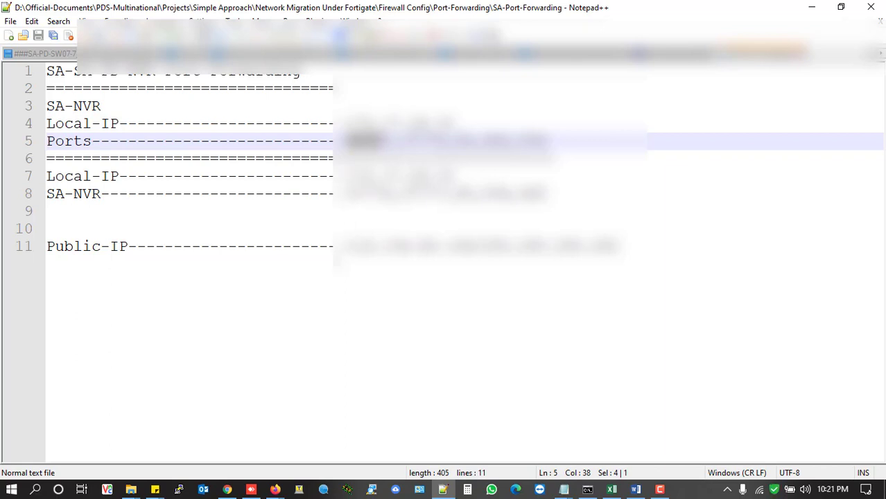
click(276, 489)
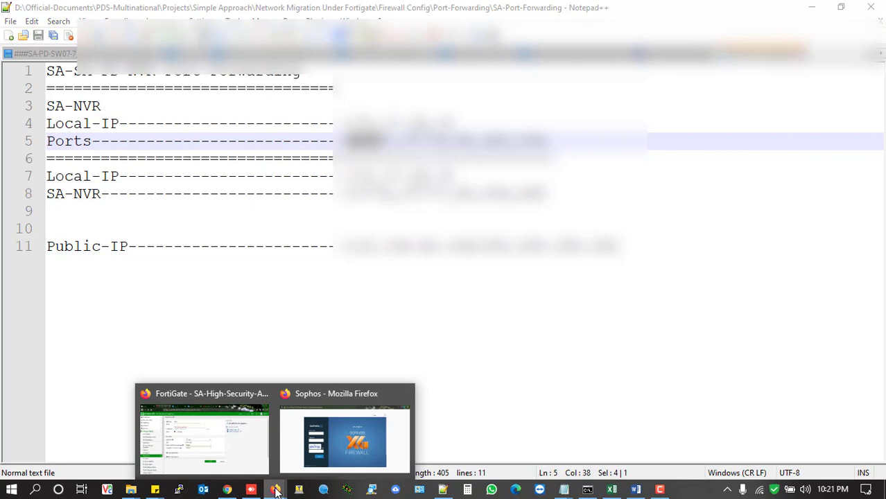
click(237, 444)
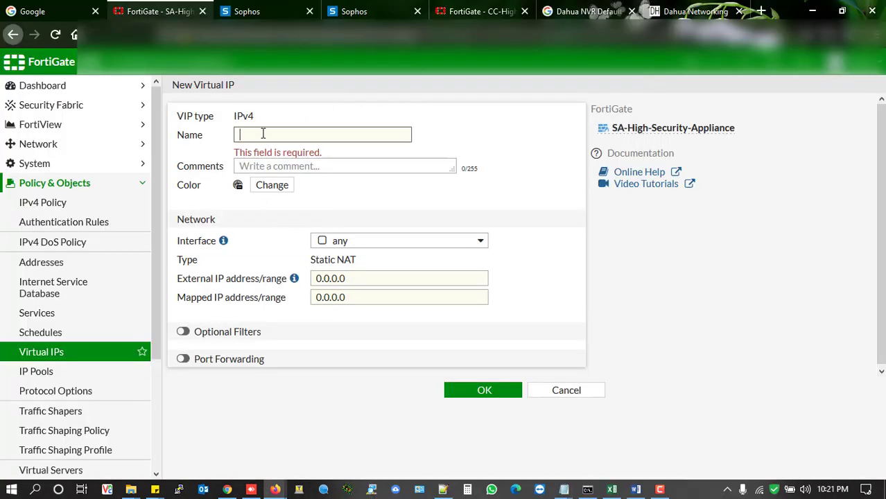
text(SA-NV)
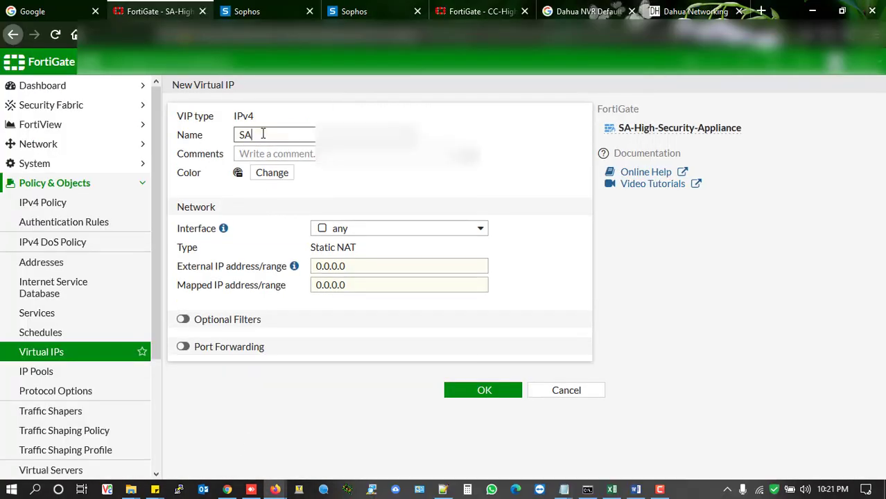
text(R | TCP-377)
mouse_move(445, 489)
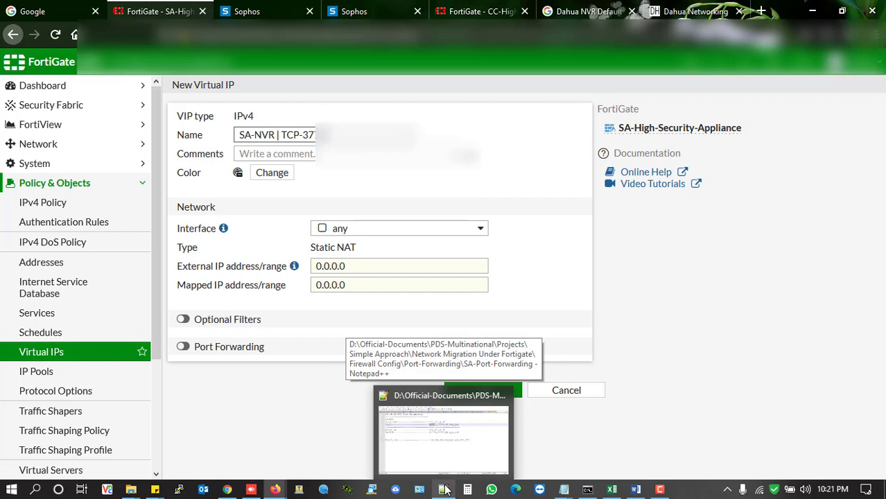
mouse_move(445, 455)
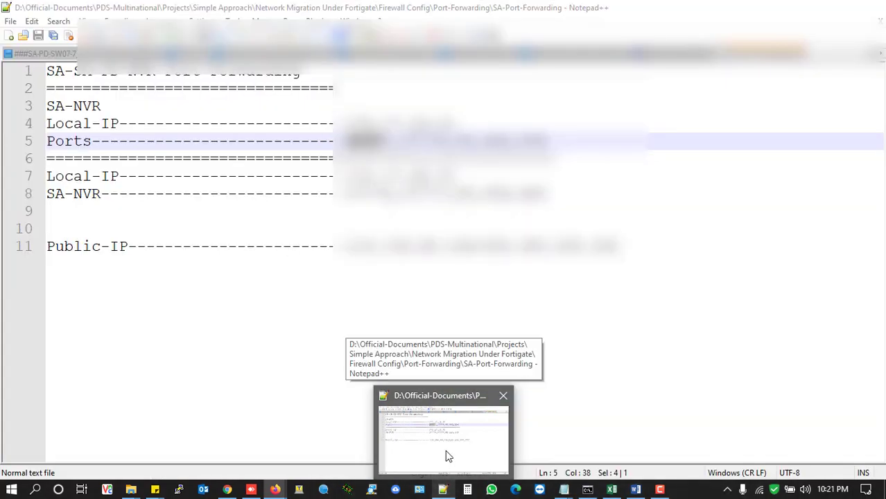
click(445, 456)
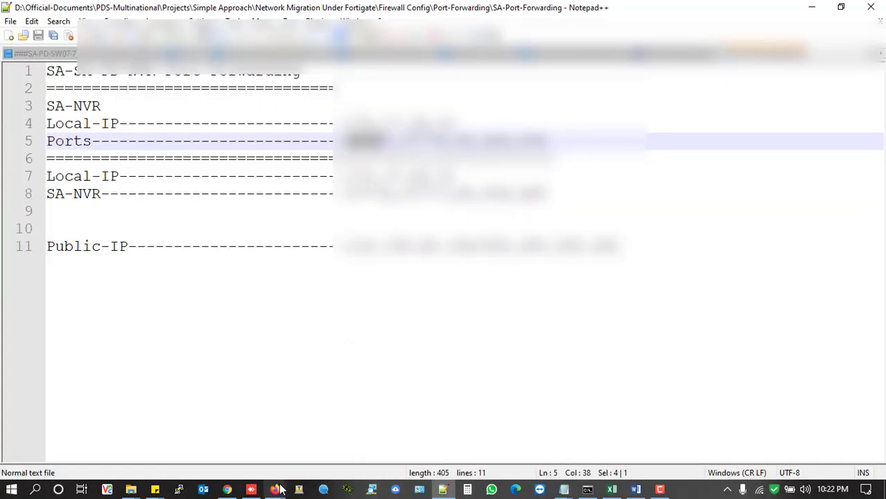
mouse_move(280, 489)
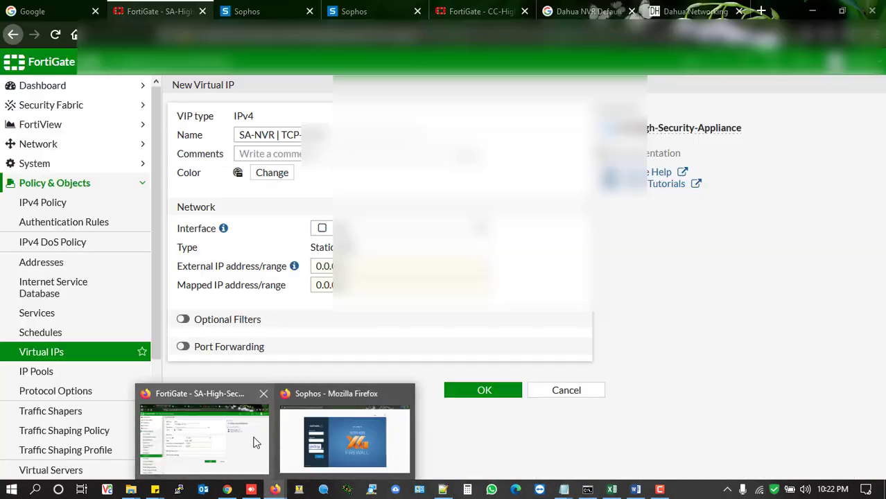
click(267, 448)
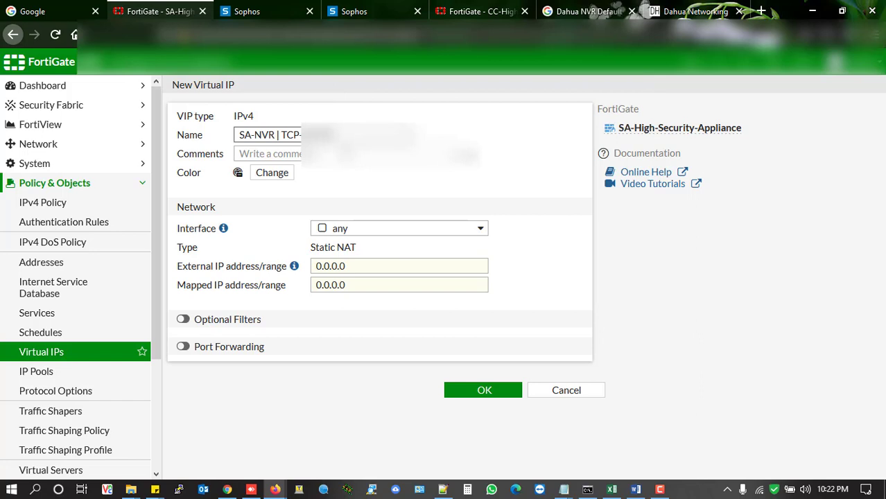
Leave the comment empty and set the virtual IP's color to green.
click(270, 153)
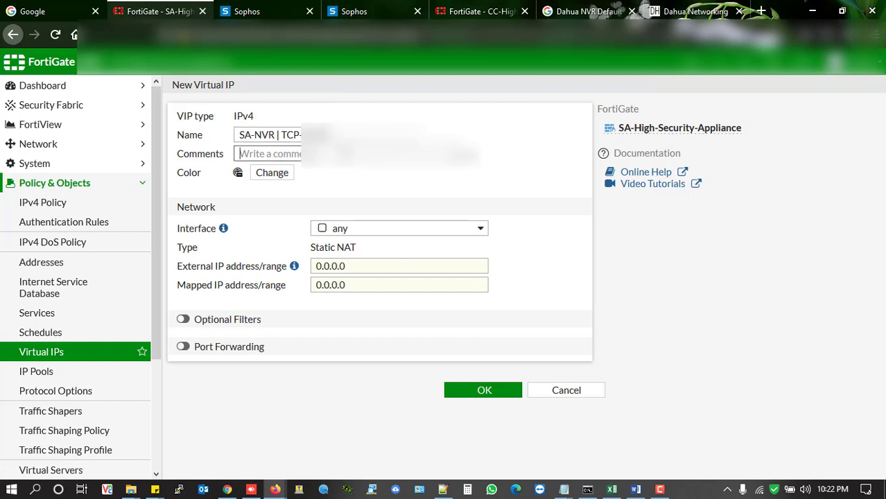
click(270, 173)
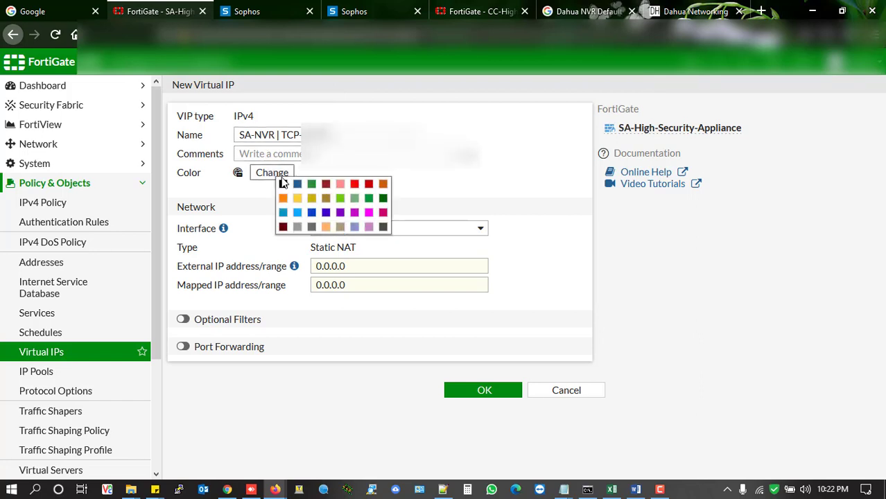
click(368, 200)
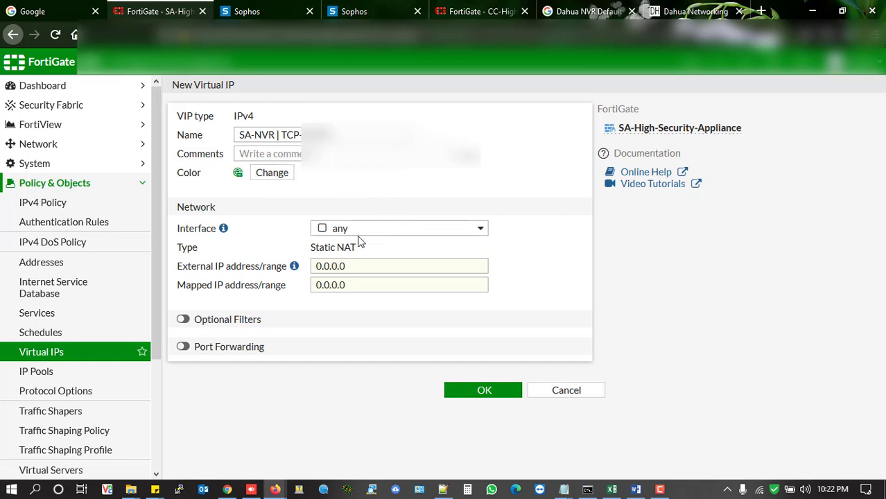
Set the virtual IP's interface to Optimax-Primary (wan2).
click(387, 236)
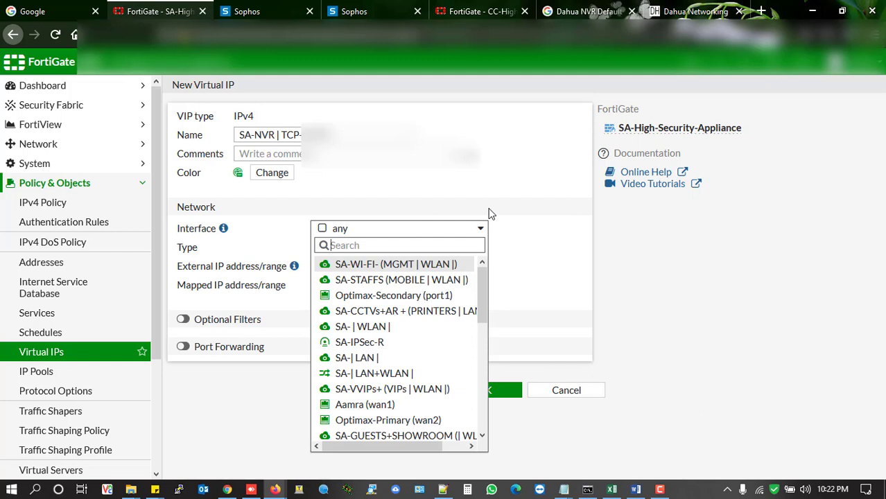
click(444, 220)
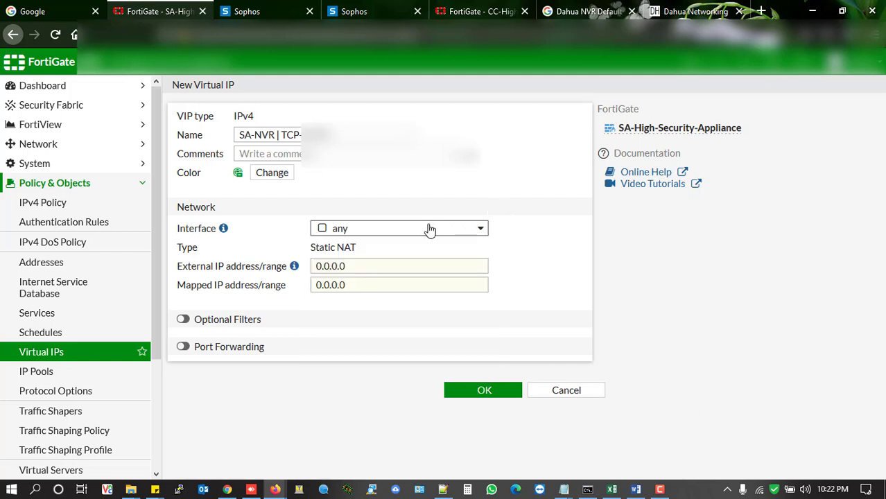
click(427, 229)
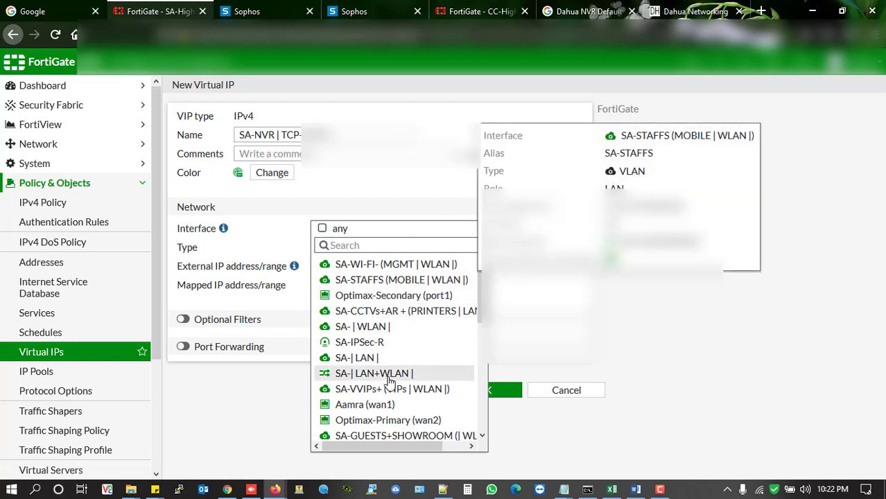
scroll(388, 374, down, 5)
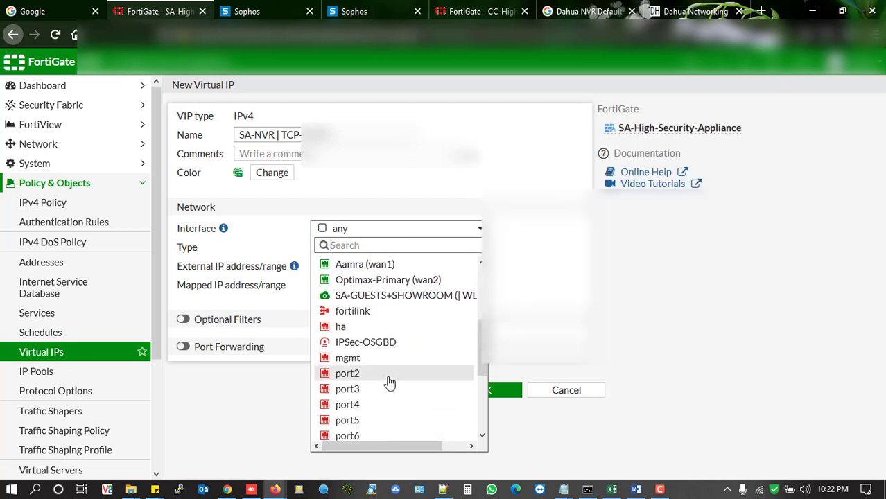
scroll(389, 384, down, 1)
scroll(390, 384, up, 2)
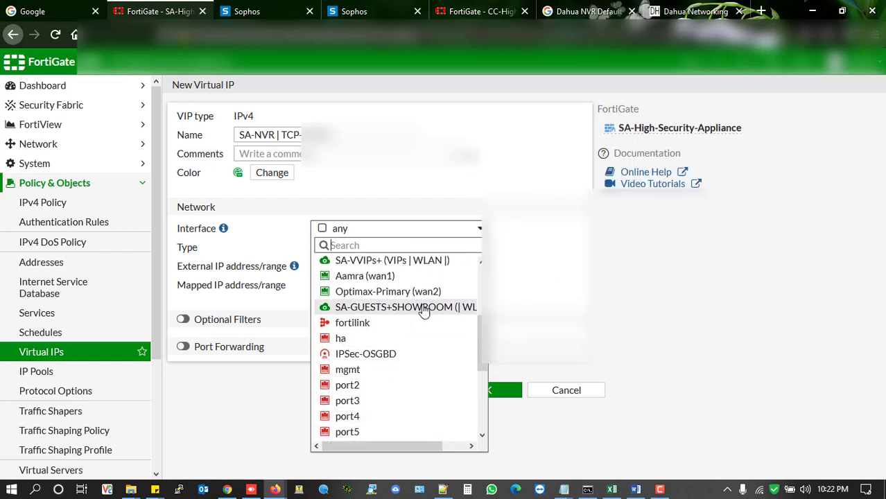
click(366, 296)
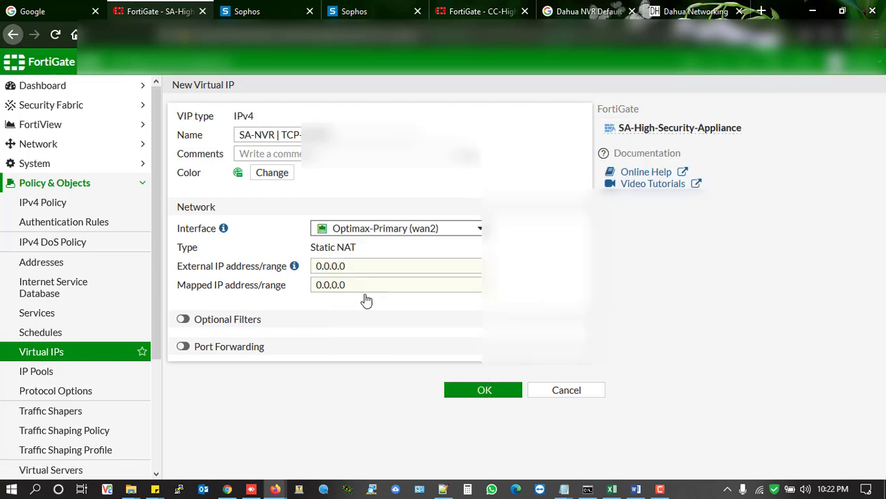
Copy the public IP from the Notepad++ notes and enter it as the external IP address in FortiGate.
click(370, 265)
click(231, 270)
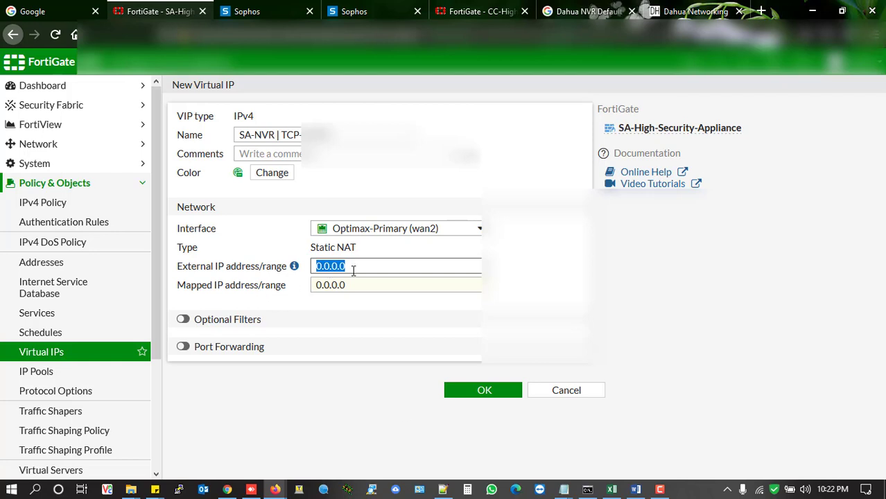
click(443, 490)
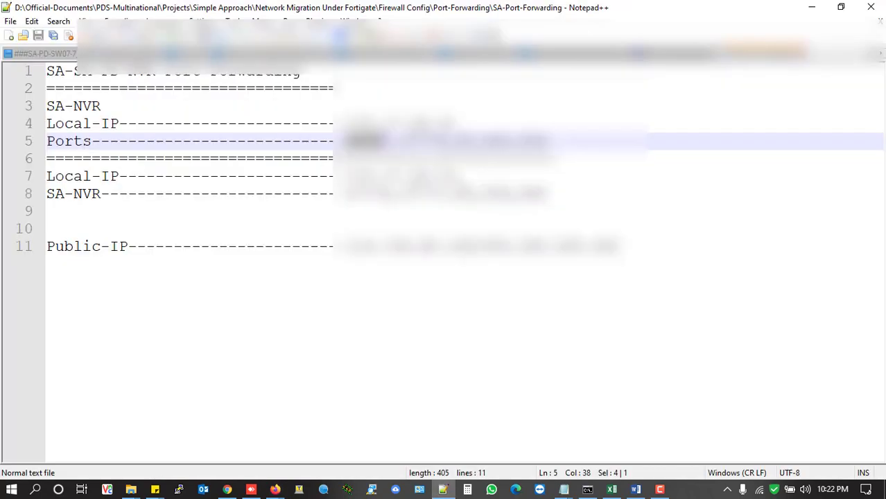
drag(467, 246, 341, 246)
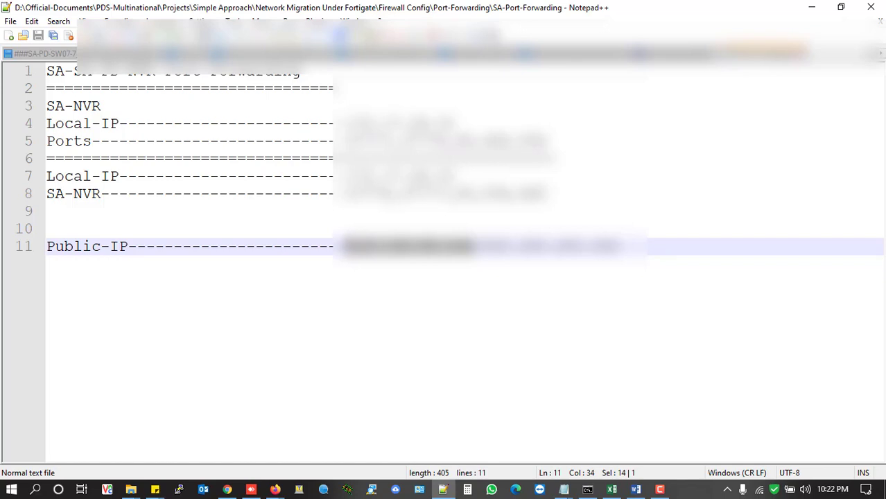
mouse_move(275, 489)
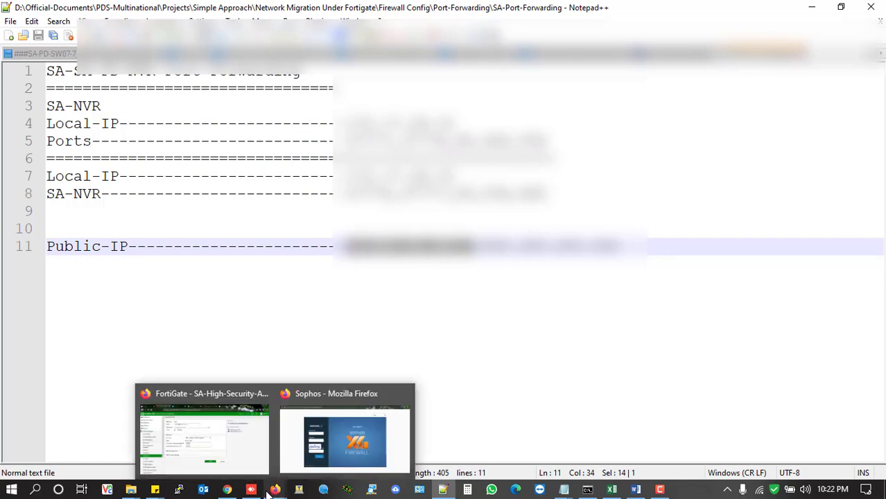
click(241, 458)
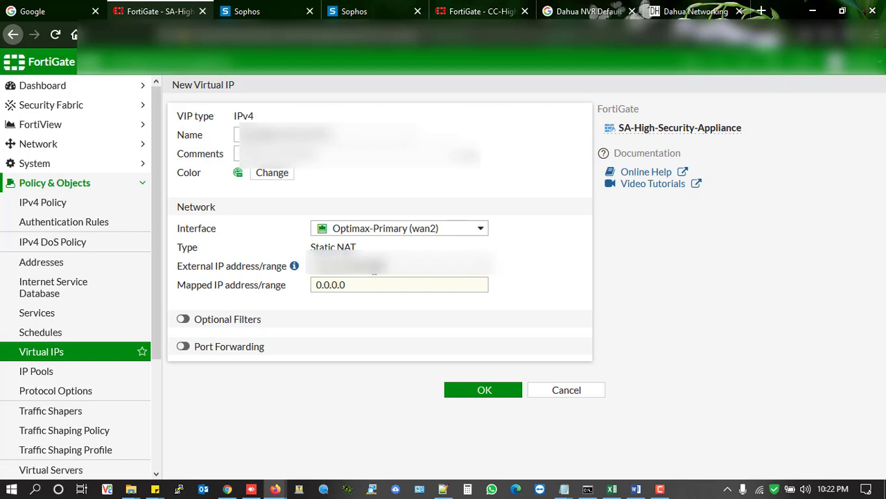
Copy the first local IP from the Notepad++ notes and set the mapped IP address in FortiGate to 172.17.24.31.
click(366, 284)
click(443, 489)
drag(455, 124, 346, 124)
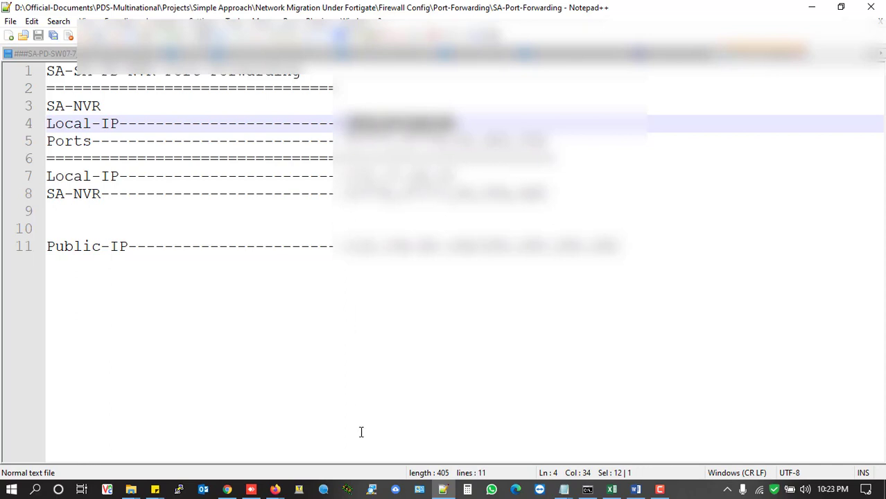
mouse_move(276, 487)
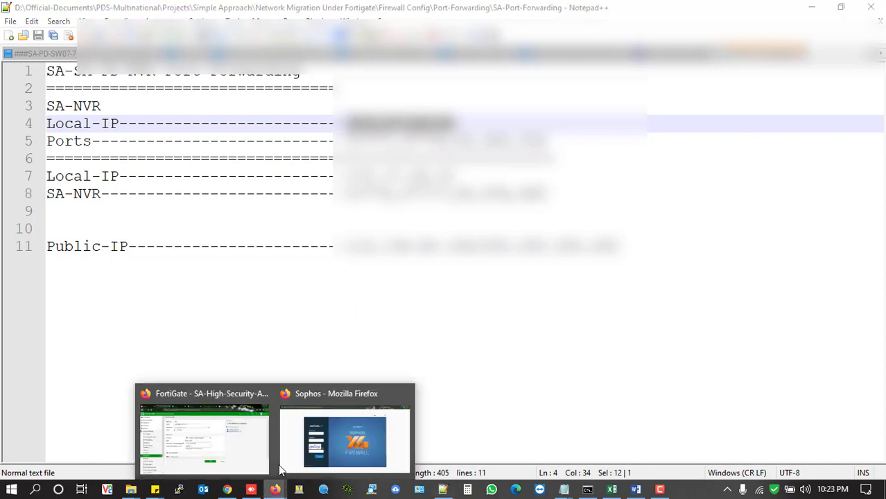
click(234, 443)
key(ctrl+a)
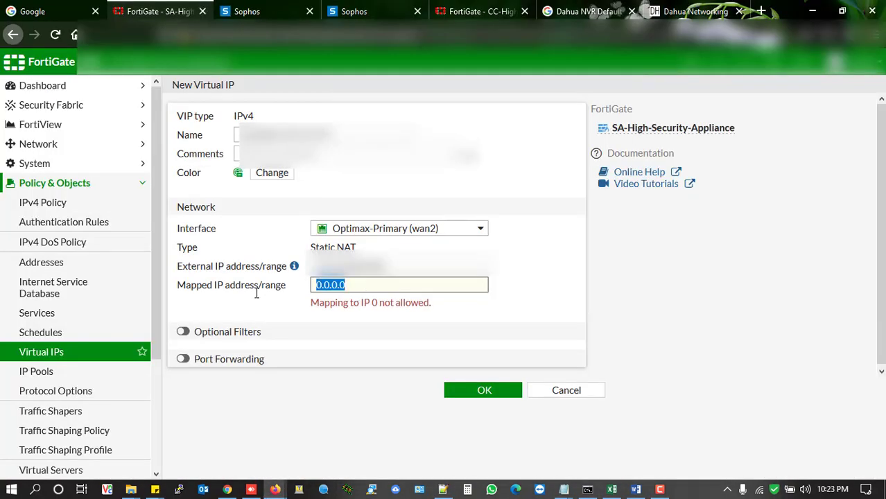
text(172.17.24.31)
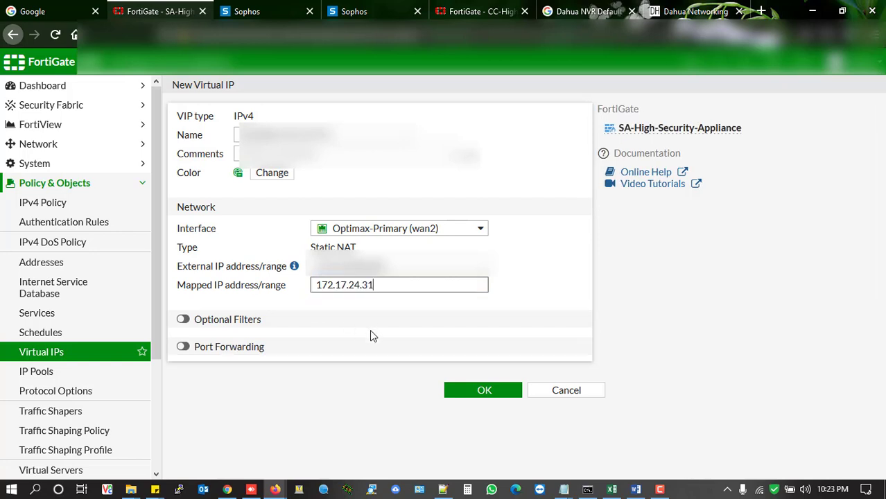
Enable TCP port forwarding for the virtual IP with external service port 37777 mapped to port 37777.
click(183, 348)
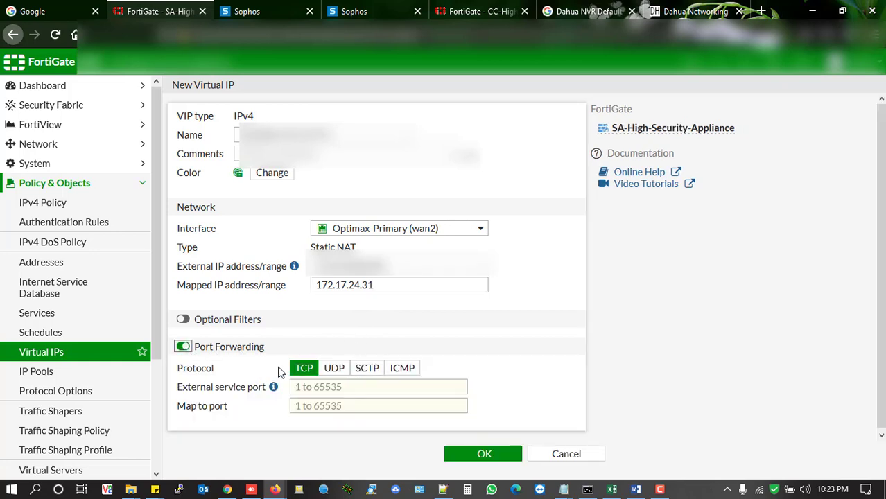
click(322, 385)
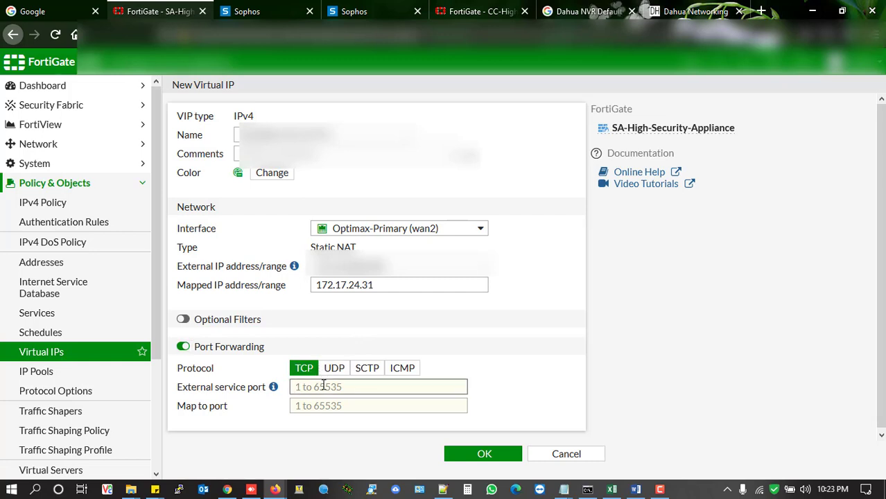
text(37777)
click(311, 405)
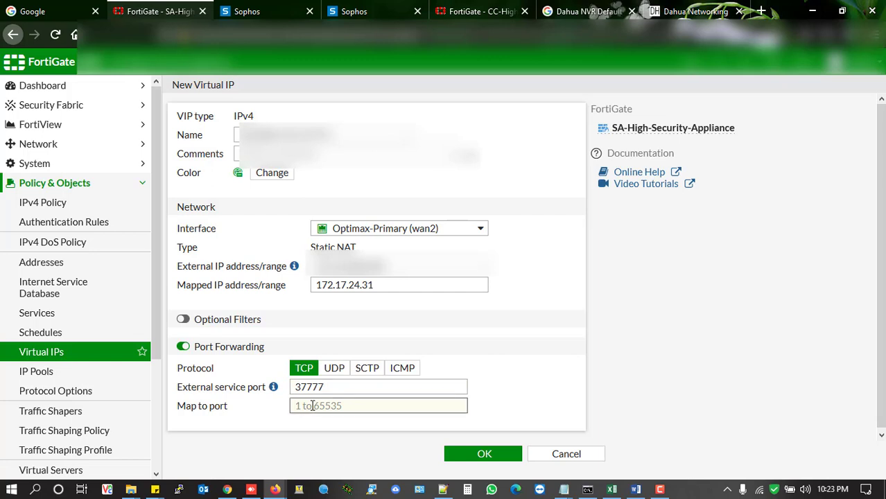
text(37777)
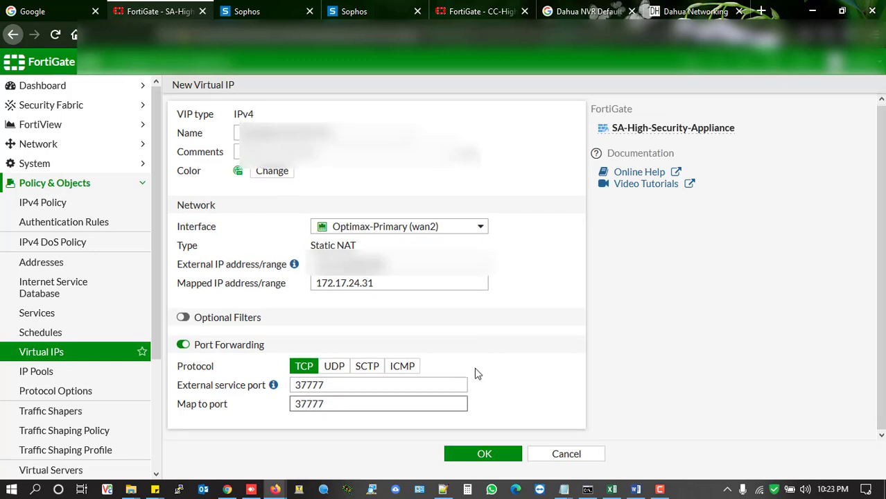
Save the virtual IP, expand the IPv4 Virtual IP group and select the new entry.
click(523, 361)
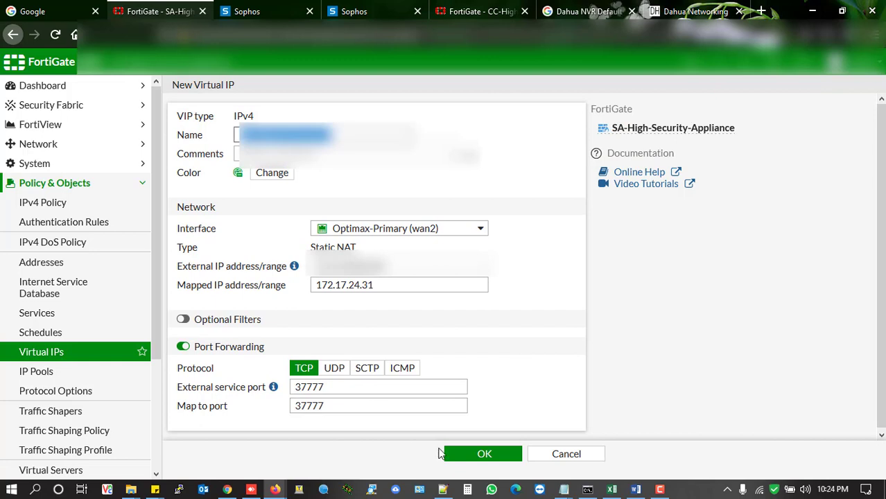
click(483, 454)
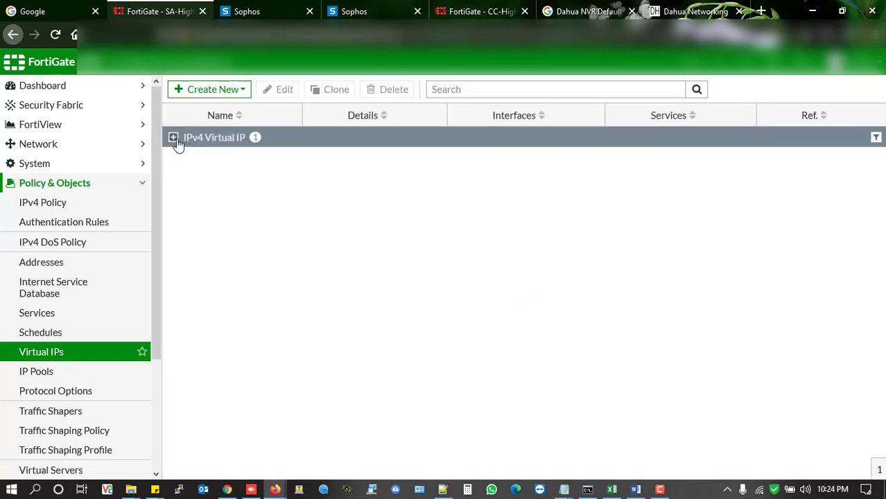
click(174, 139)
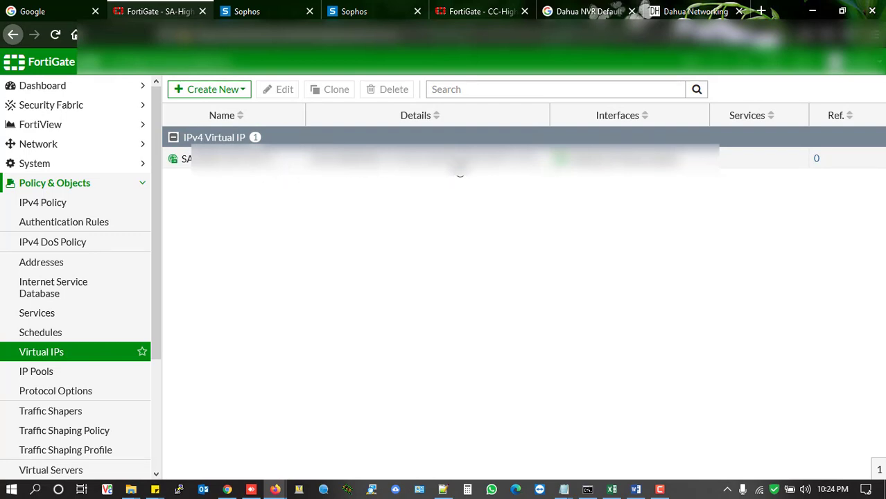
click(459, 172)
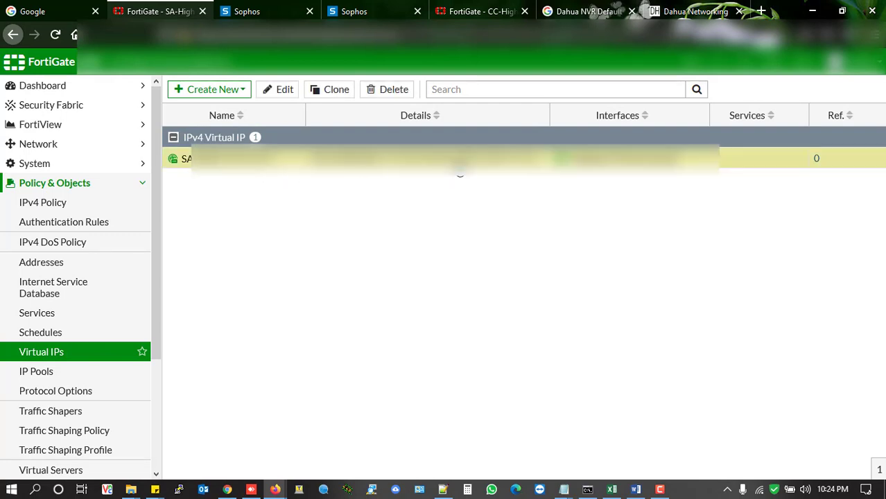
Create another virtual IP and paste the copied "SA-NVR | TCP-" name into it.
click(208, 91)
click(217, 105)
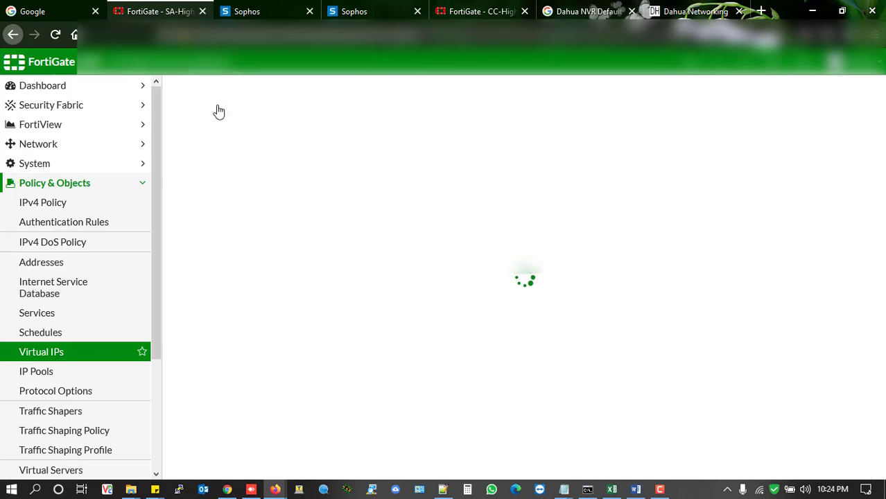
click(290, 138)
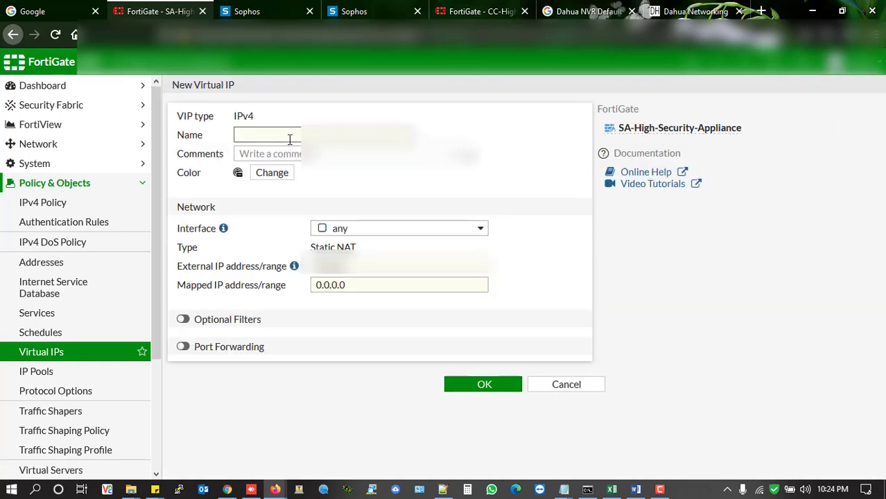
key(ctrl+v)
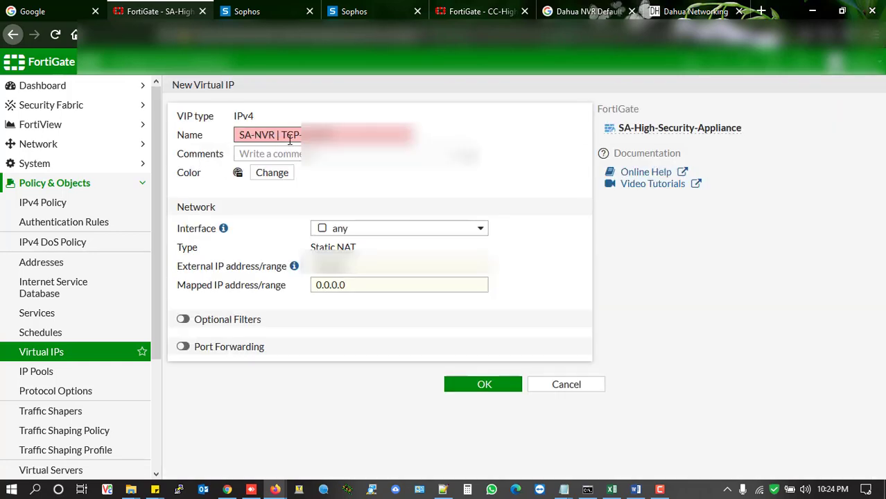
Look up the two-digit port on the Ports line of the Notepad++ notes and replace the ending of the virtual IP's name in FortiGate.
click(440, 489)
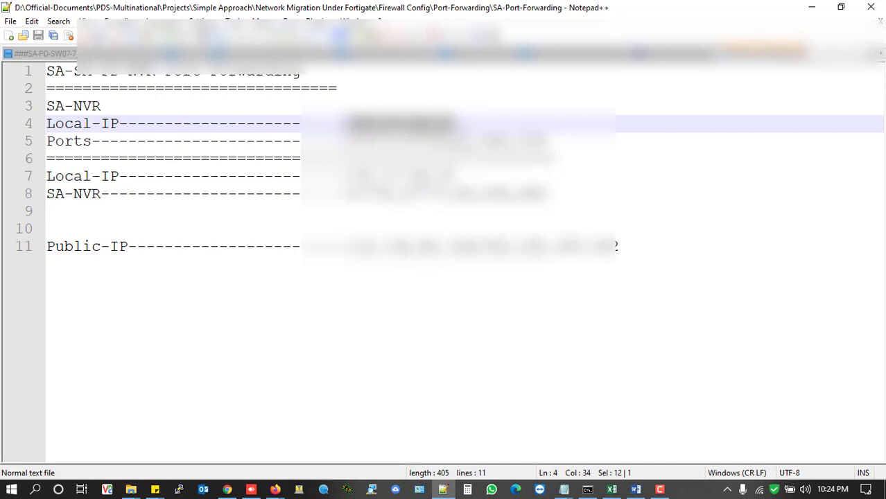
double_click(464, 141)
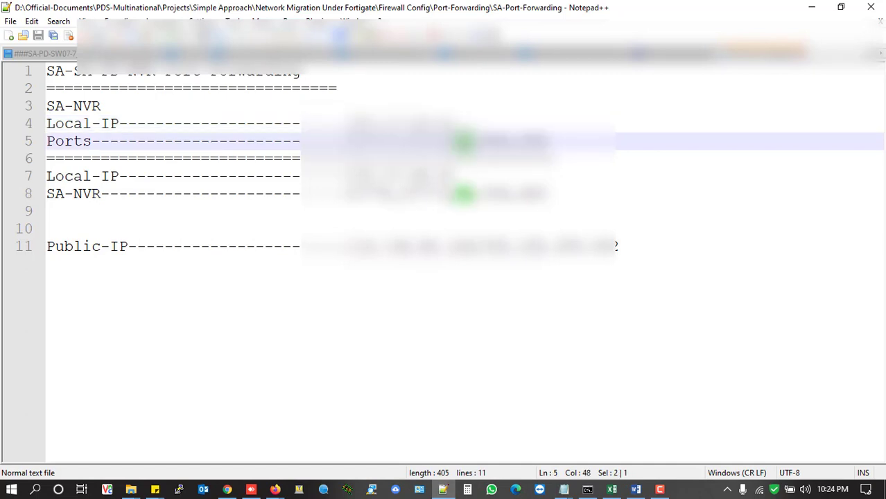
click(275, 489)
key(BackSpace)
key(BackSpace)
key(BackSpace)
key(BackSpace)
text(554)
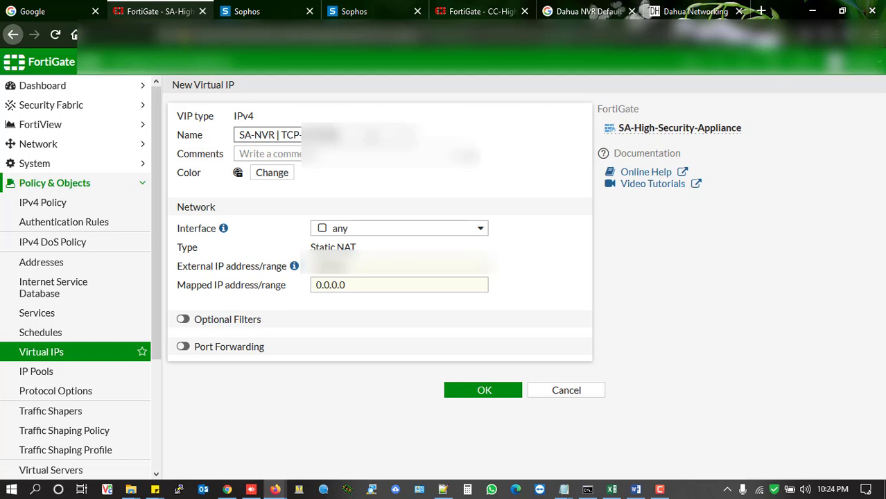
Set the second virtual IP's interface to Optimax-Primary (wan2).
click(390, 233)
scroll(425, 331, down, 3)
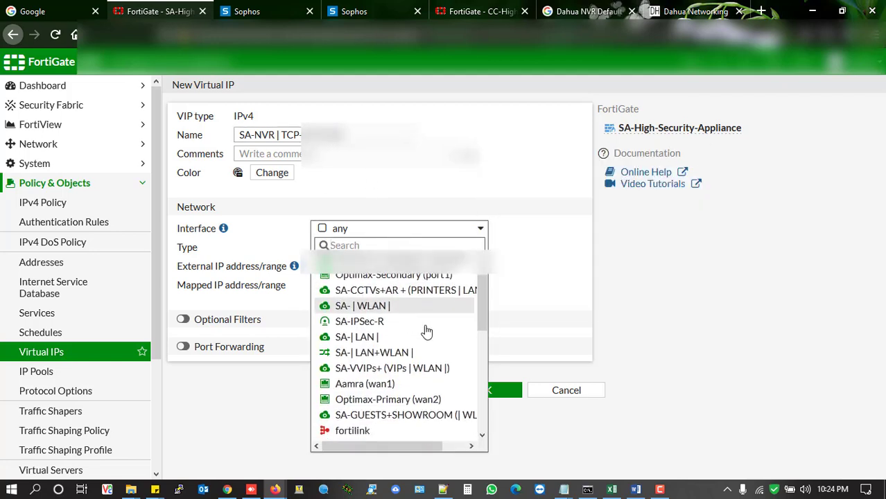
click(401, 375)
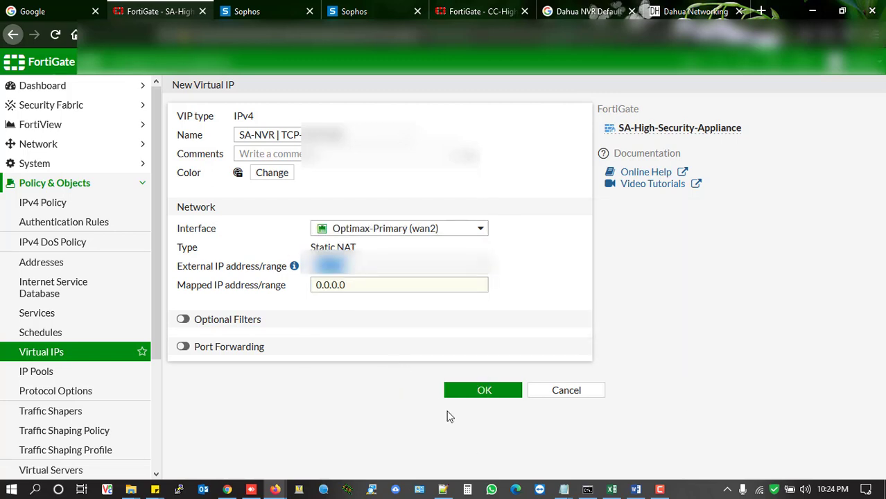
Copy the public IP from the Notepad++ notes and paste it as the second virtual IP's external IP address in FortiGate.
click(442, 489)
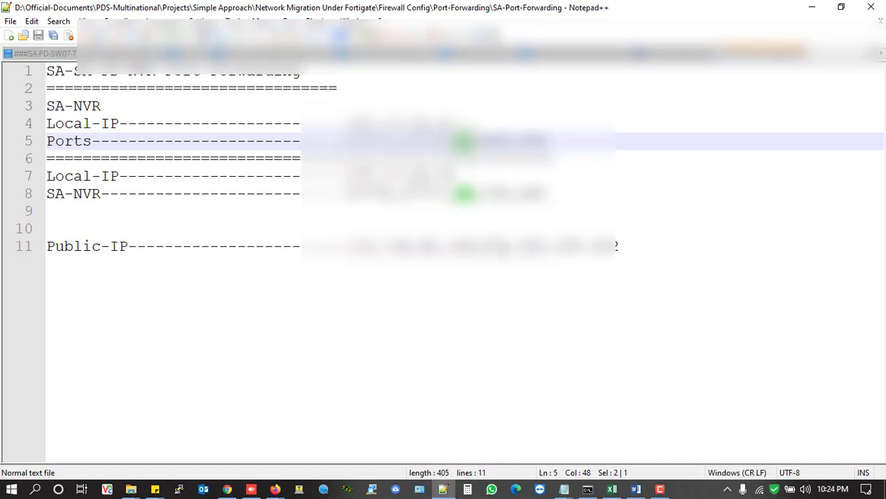
drag(471, 246, 344, 246)
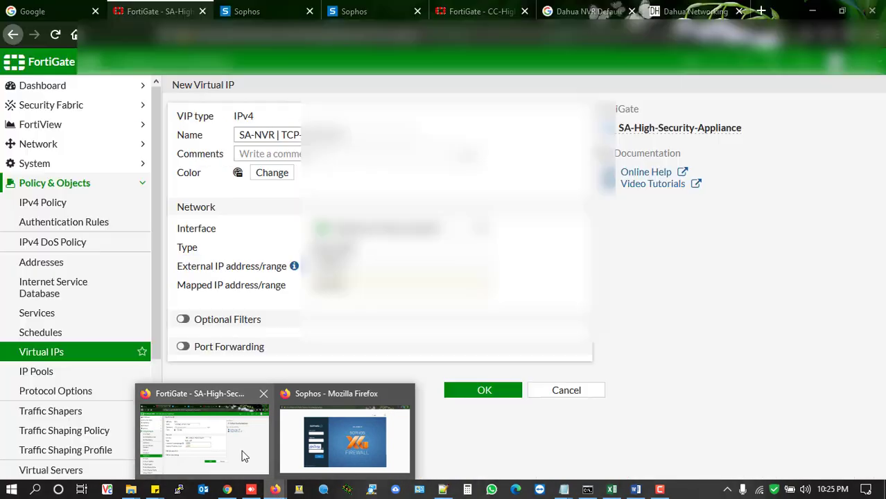
click(243, 457)
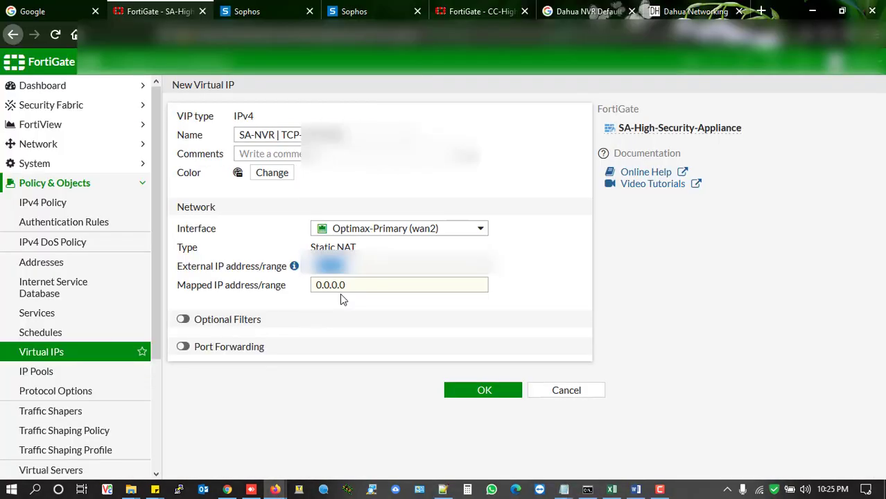
key(ctrl+v)
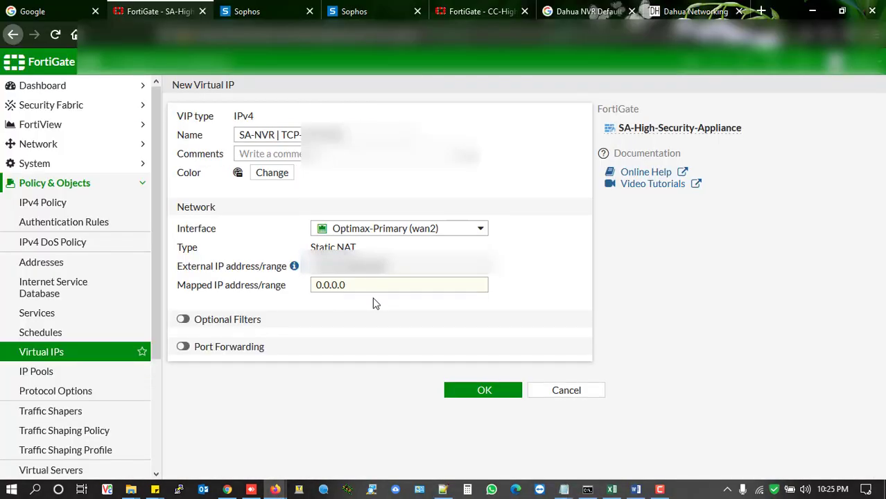
Set the second virtual IP's mapped IP address to 172.17.24.31.
mouse_move(442, 489)
drag(369, 285, 294, 292)
text(72.1)
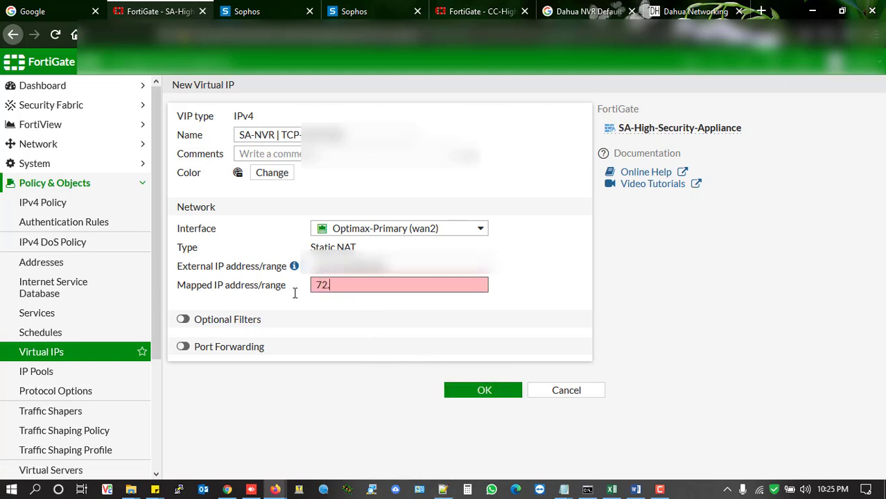
key(BackSpace)
key(BackSpace)
key(BackSpace)
key(BackSpace)
text(172.17.24.31)
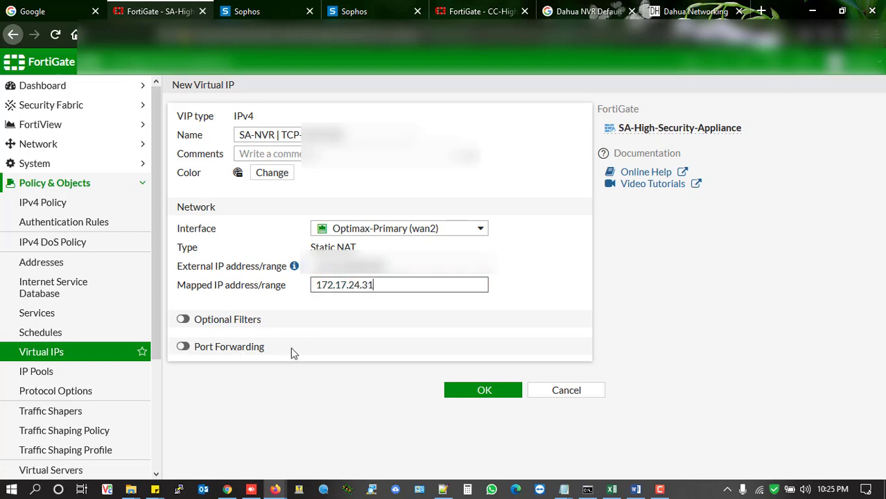
Enable TCP port forwarding for the second virtual IP with external service port 81 mapped to port 81.
click(183, 347)
click(328, 387)
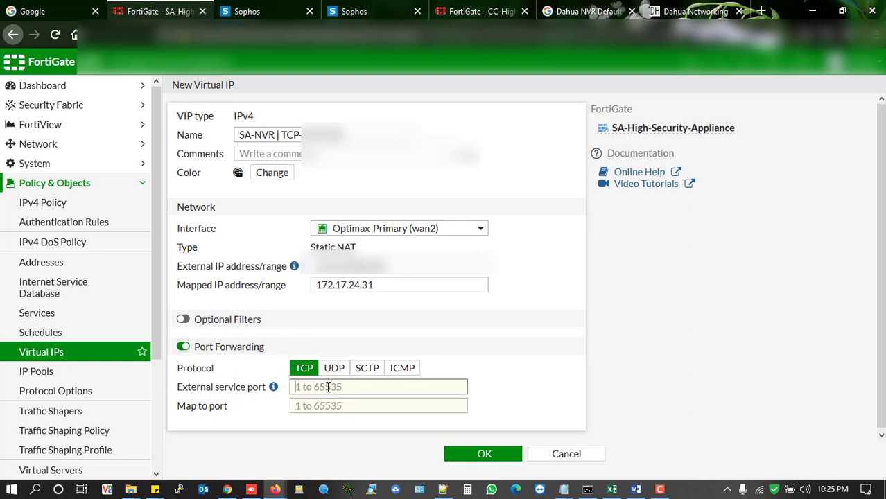
text(8)
click(269, 134)
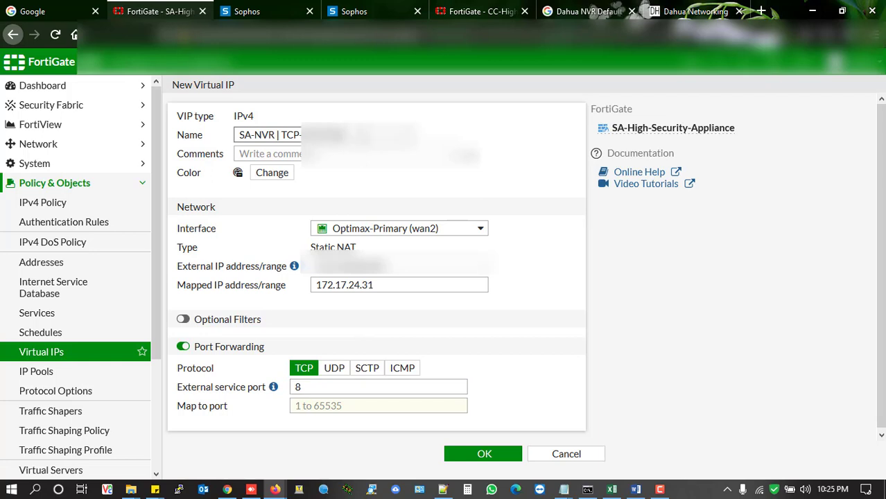
click(327, 388)
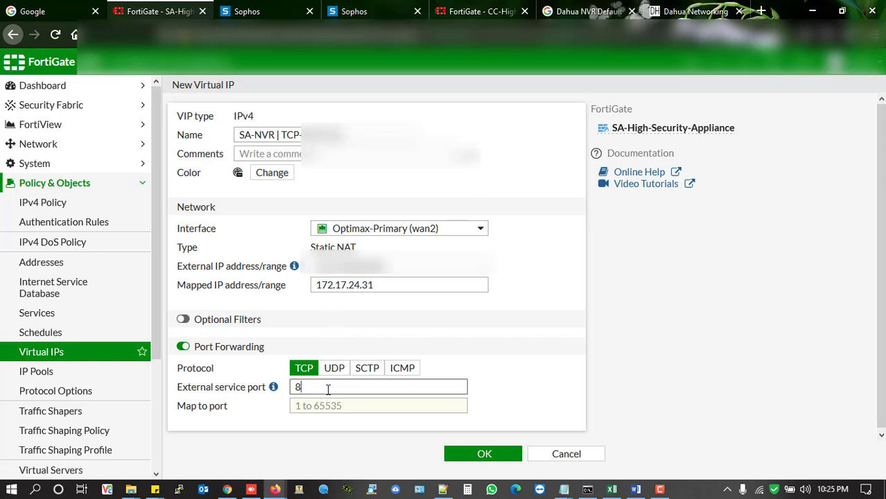
text(1)
click(309, 407)
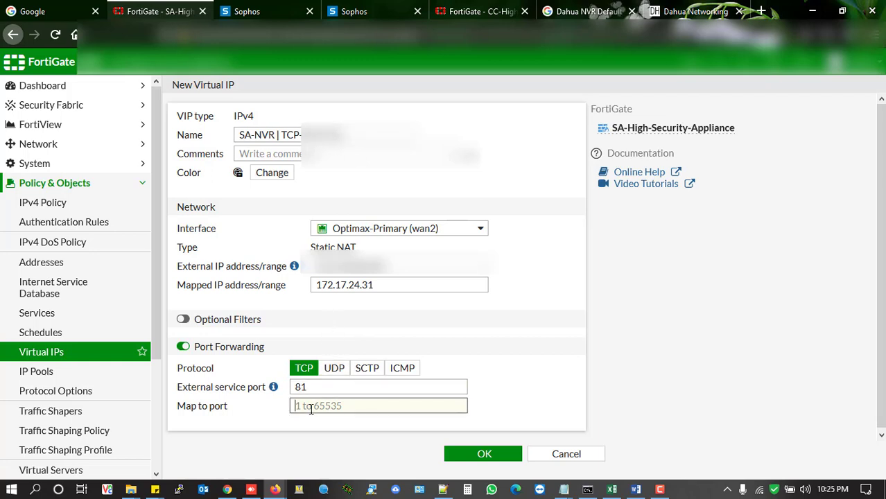
text(81)
Set the second virtual IP's color to green.
click(274, 177)
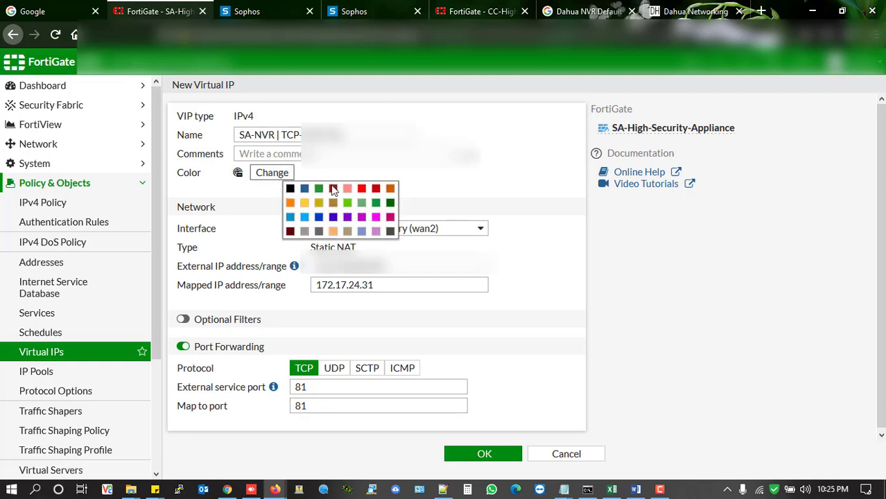
click(376, 203)
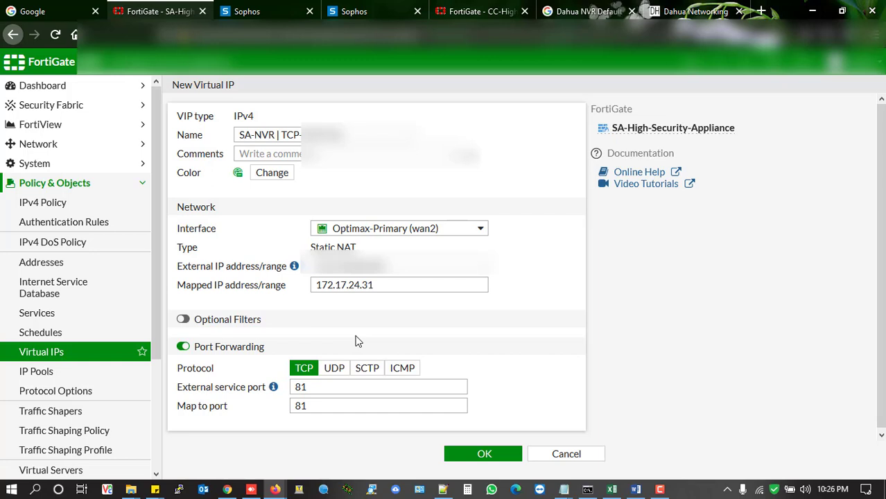
Try to append a comma to the external service port 81, and remove it again.
click(309, 387)
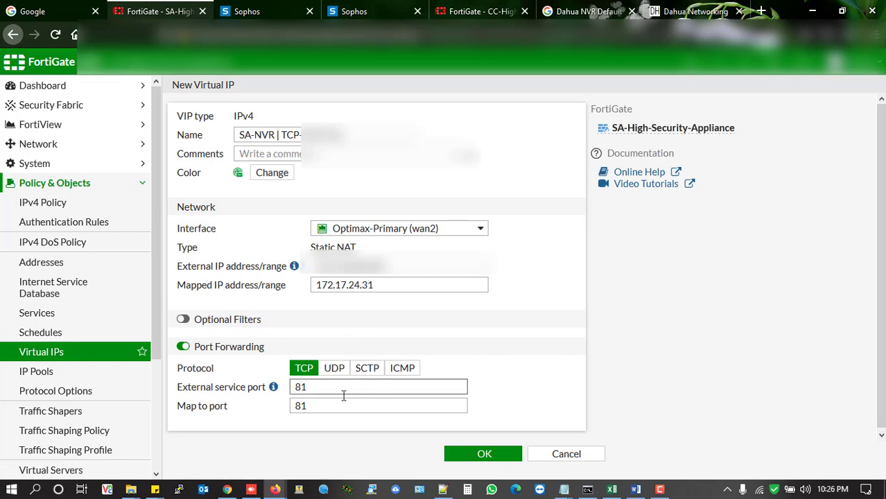
text(,)
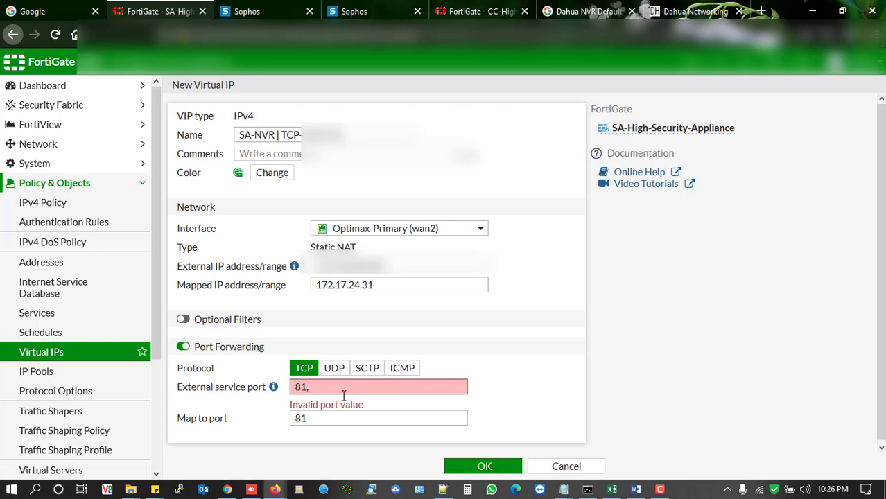
key(BackSpace)
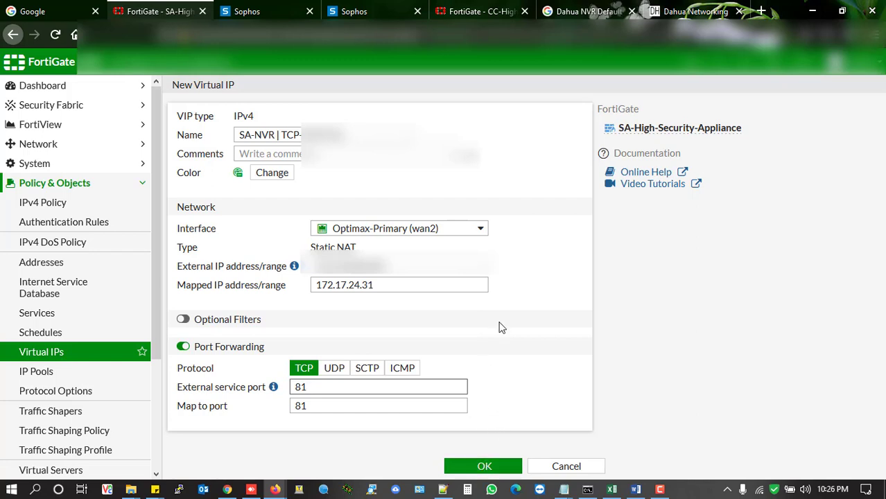
Save the second virtual IP.
click(466, 468)
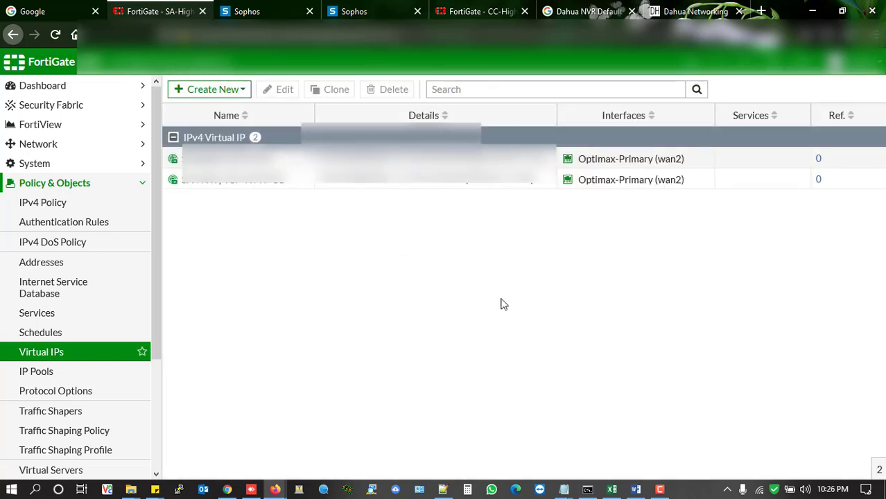
Look up the last port on the Ports line of the Notepad++ port-forwarding notes, and return to the FortiGate window.
click(444, 490)
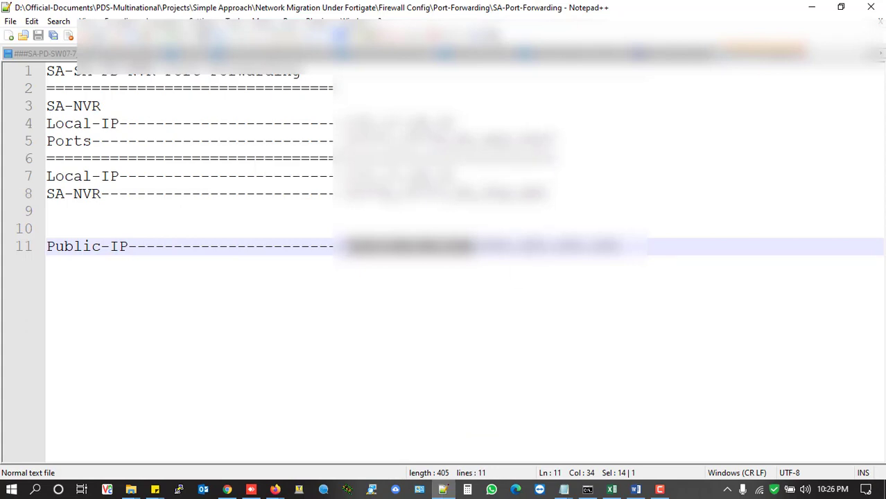
click(546, 141)
key(shift+Left)
key(shift+Left)
key(shift+Left)
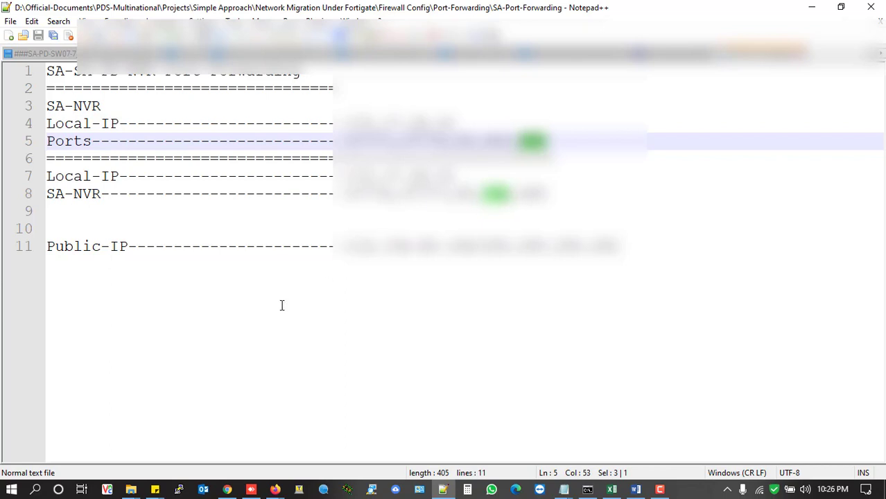
mouse_move(276, 489)
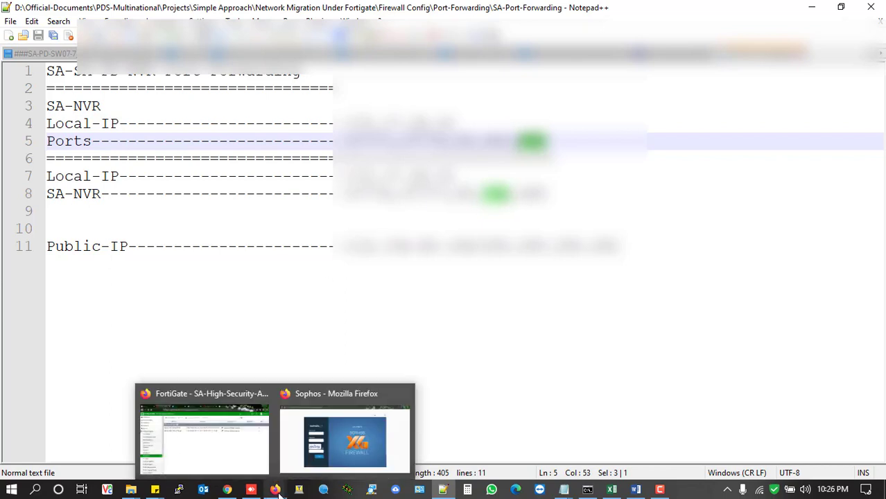
click(233, 458)
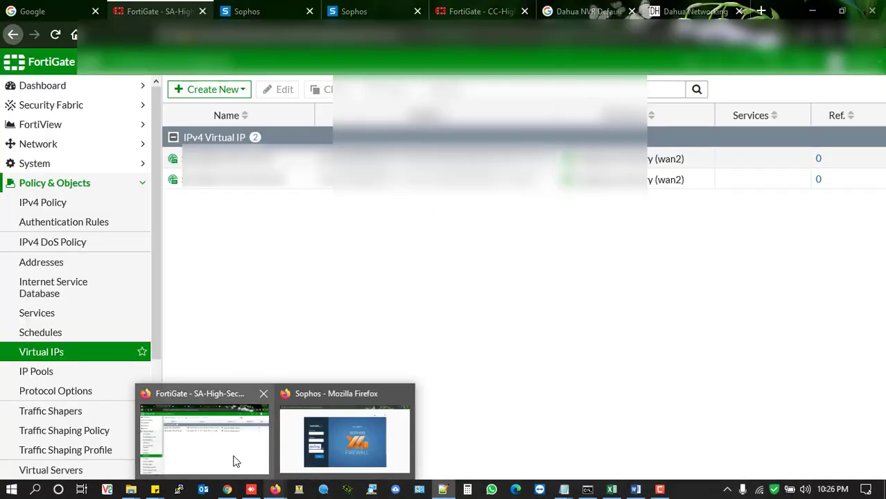
click(237, 90)
click(206, 106)
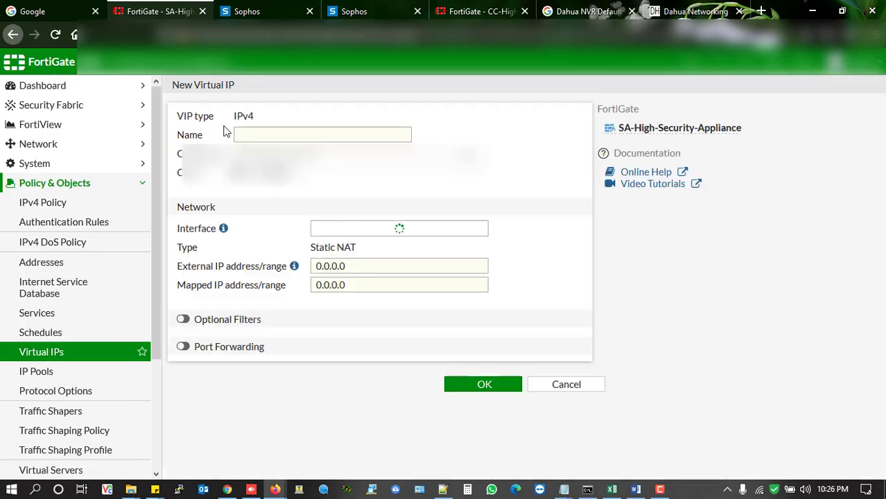
click(292, 132)
text(554)
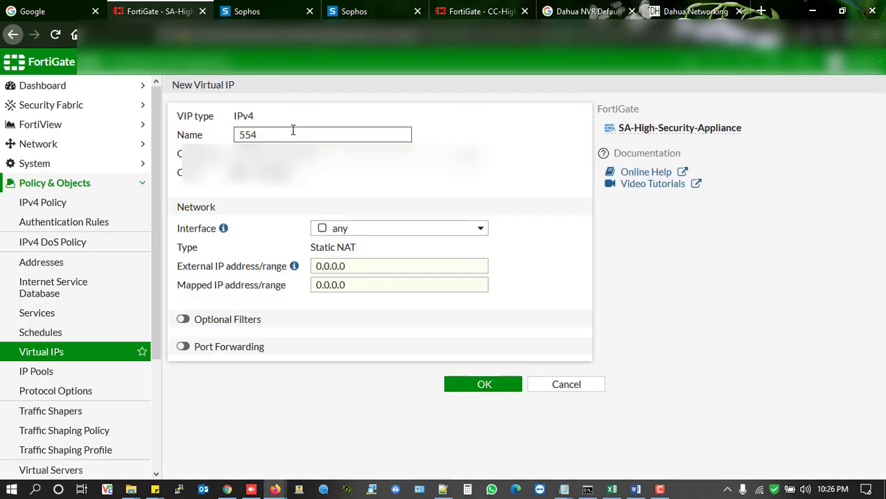
key(BackSpace)
key(BackSpace)
key(BackSpace)
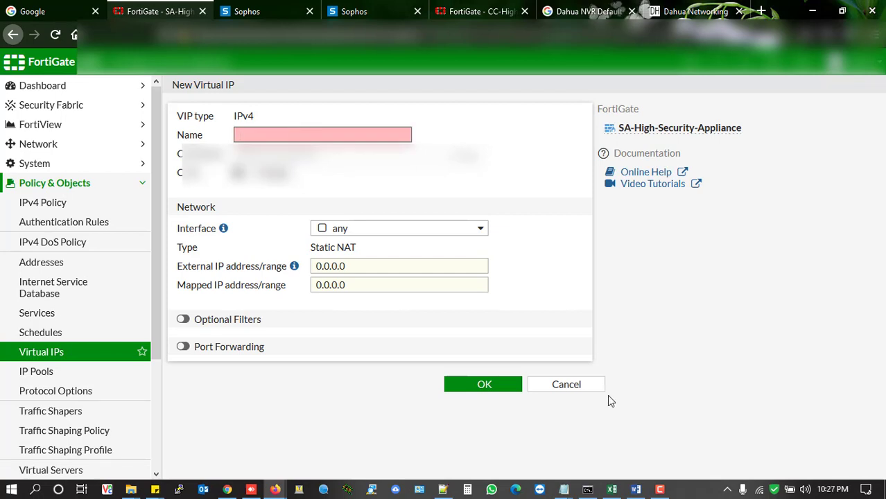
click(571, 386)
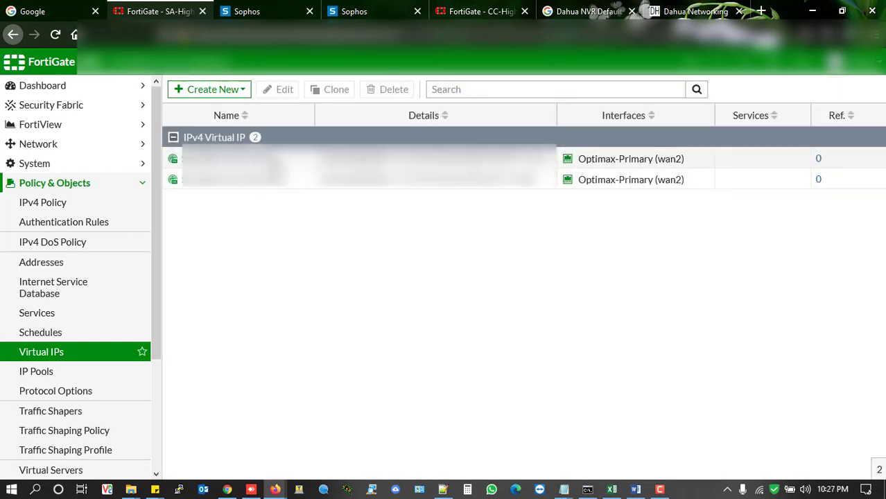
Start a new virtual IP with the name copied from the port 81 entry, SA-NVR | TCP-HTTP-81.
click(183, 187)
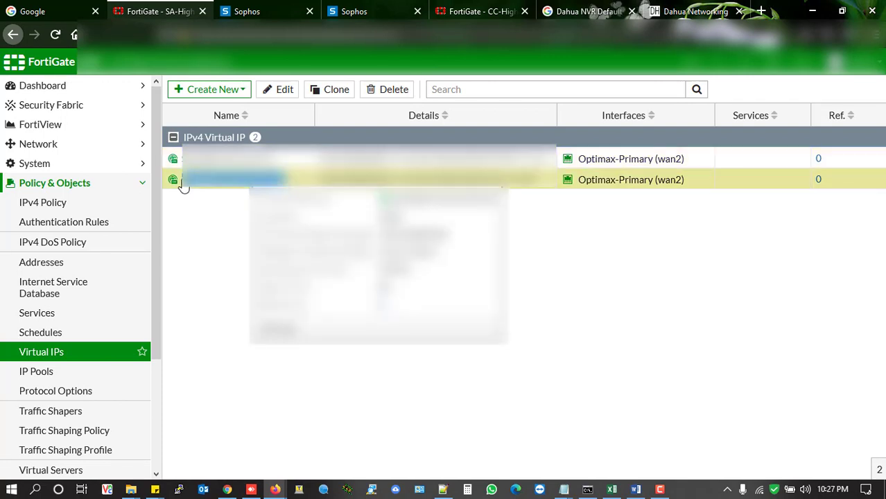
click(222, 92)
click(229, 109)
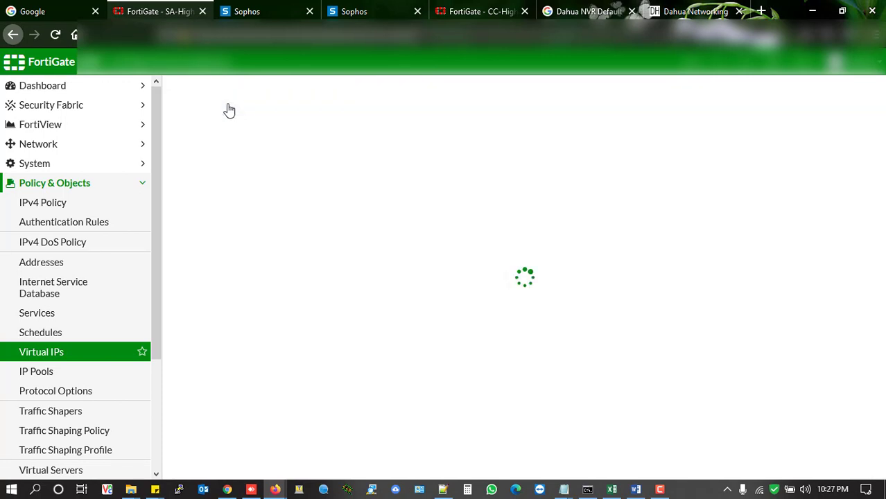
text(SA-NVR | TCP-HTTP-81)
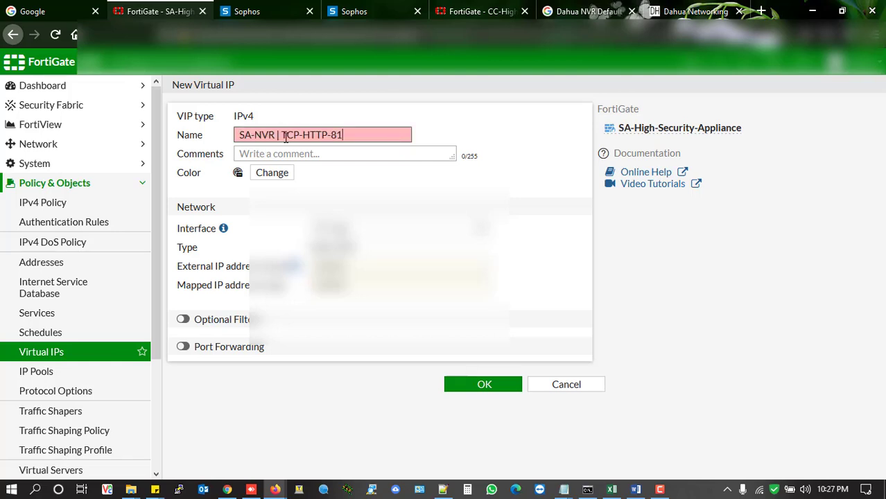
Change the ending of the new virtual IP's name so it reads SA-NVR | TCP-RSTP.
key(BackSpace)
key(BackSpace)
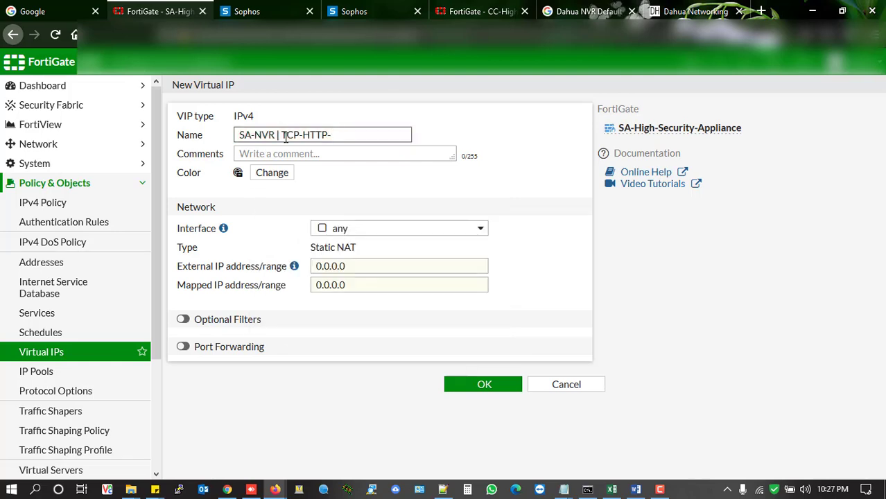
key(BackSpace)
key(BackSpace)
key(BackSpace)
key(BackSpace)
key(BackSpace)
text(rs)
key(BackSpace)
key(BackSpace)
text(RSTP)
Set the virtual IP's interface to Optimax-Primary (wan2) and its external IP address to the public IP copied from the Notepad++ notes.
click(405, 231)
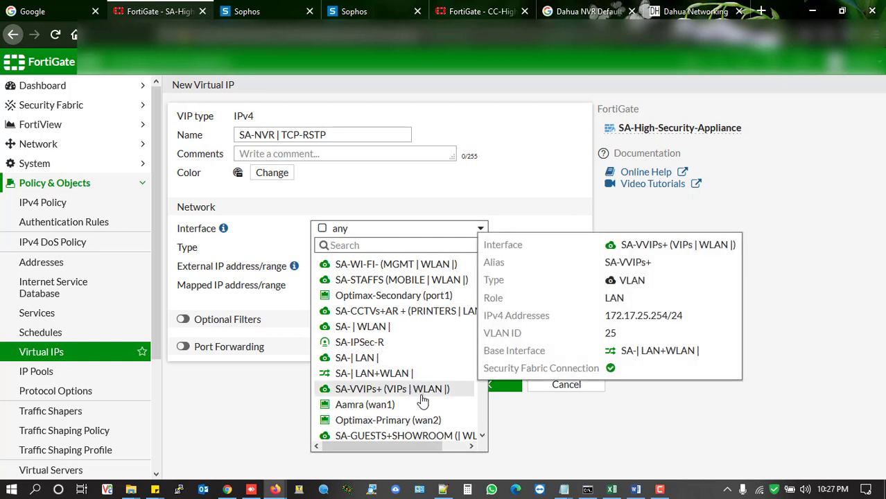
click(402, 420)
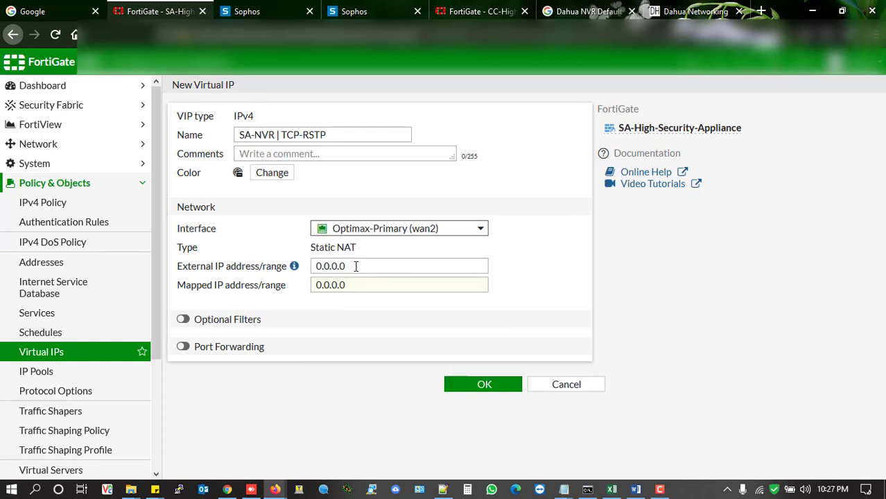
click(213, 272)
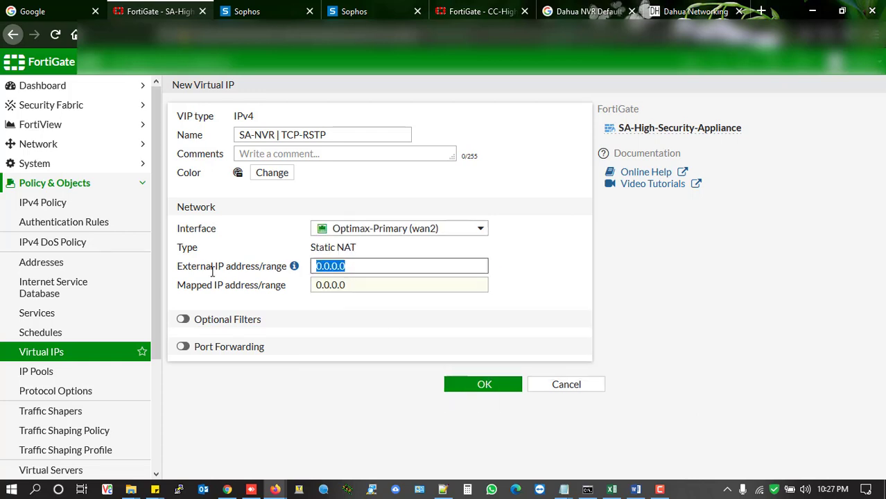
click(442, 490)
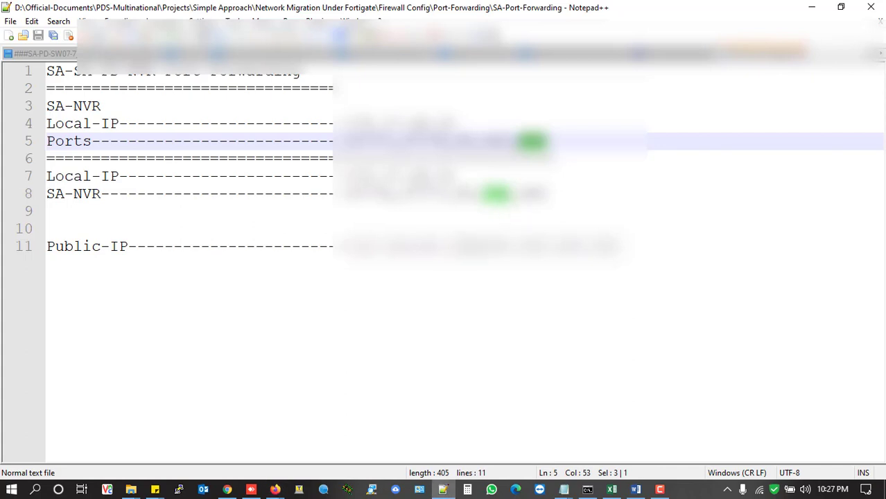
drag(474, 246, 346, 247)
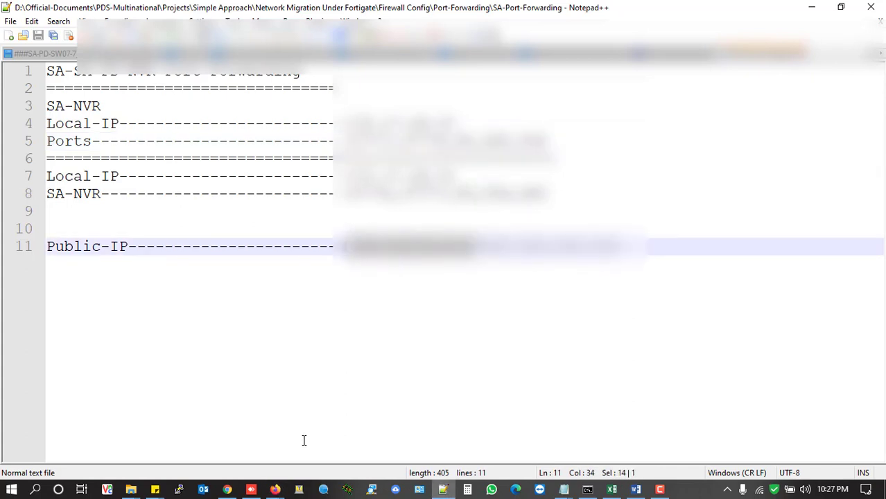
click(275, 489)
click(227, 444)
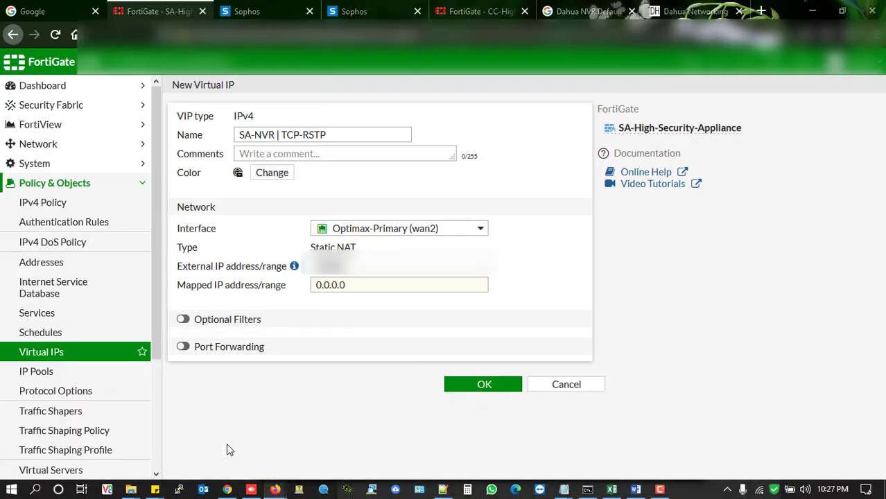
key(ctrl+a)
key(ctrl+v)
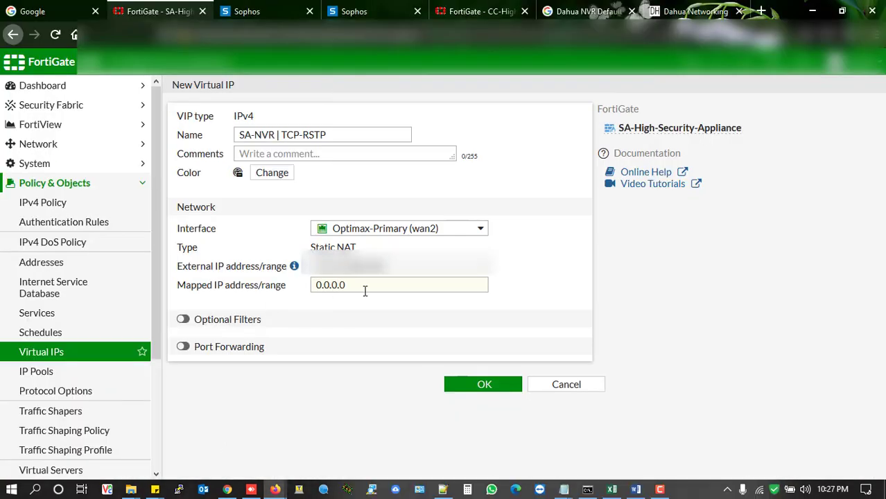
Set the virtual IP's mapped IP address to 172.17.24.31.
drag(364, 290, 215, 290)
text(72.17)
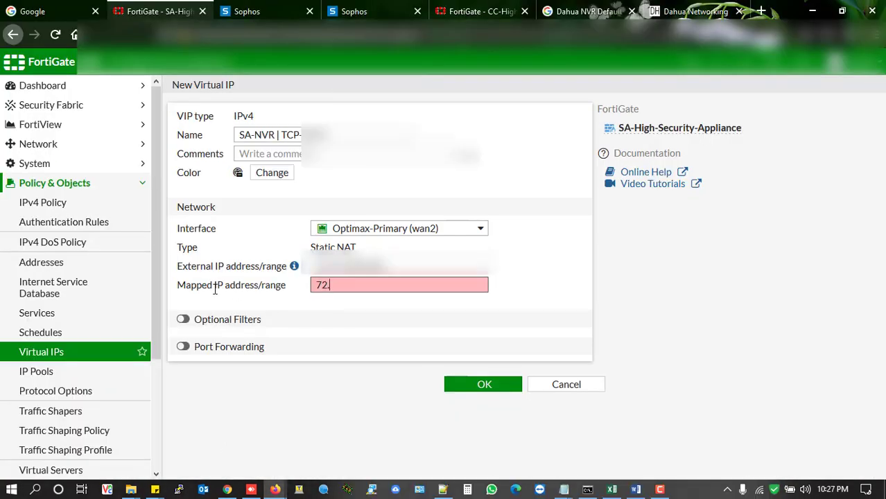
key(BackSpace)
key(BackSpace)
key(BackSpace)
key(BackSpace)
key(BackSpace)
text(172.17.24.31)
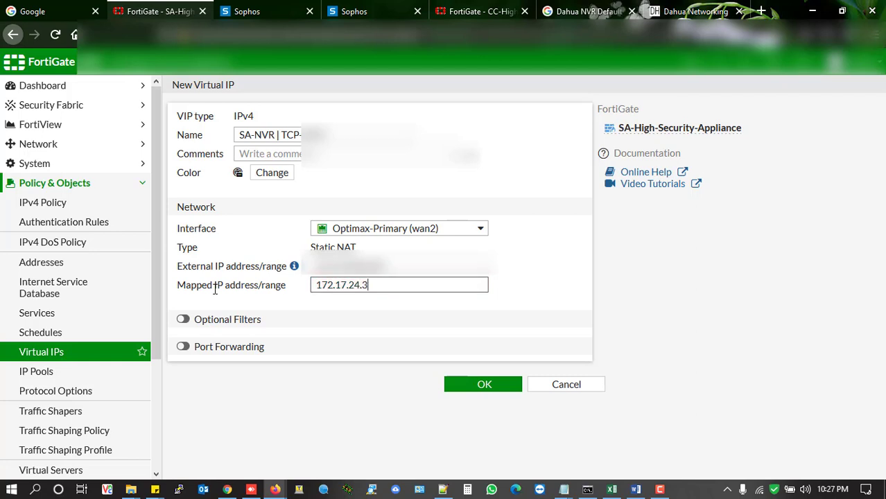
Enable TCP port forwarding for the SA-NVR | TCP-RSTP virtual IP with external service port 554 mapped to port 554.
click(183, 347)
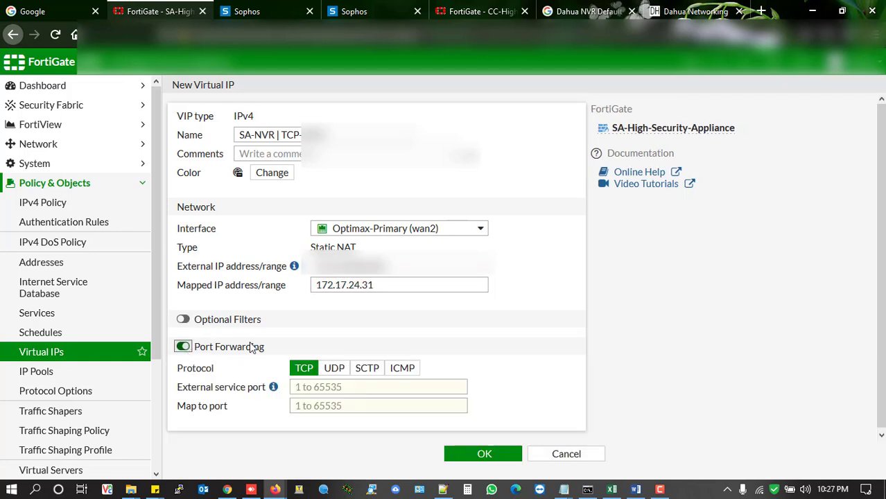
click(325, 383)
text(554)
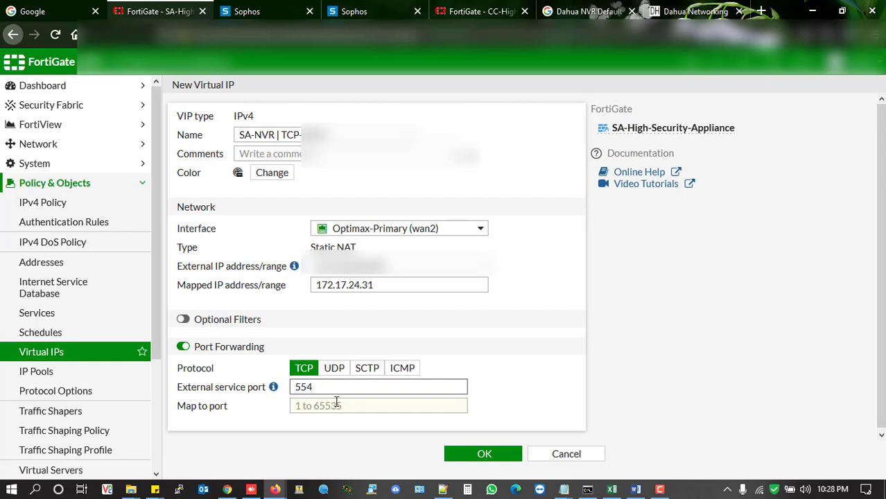
click(336, 402)
text(554)
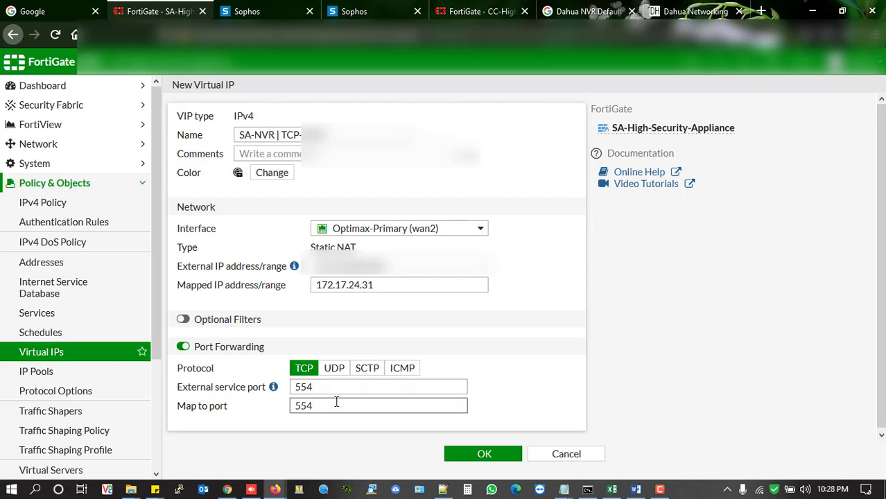
Set the color of the SA-NVR | TCP-RSTP virtual IP to green and save it.
click(272, 172)
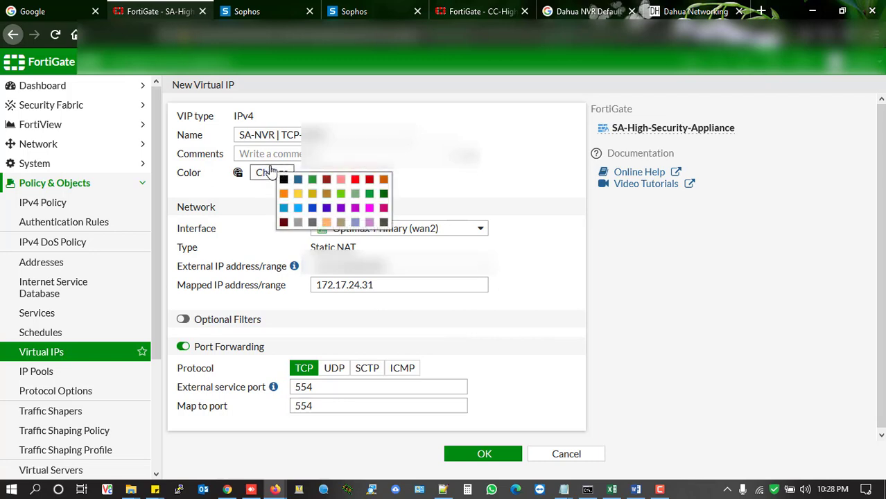
click(370, 195)
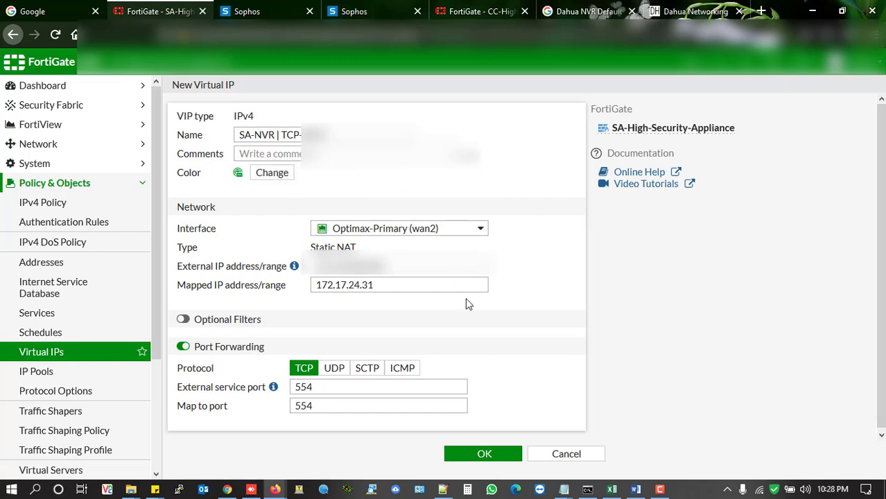
click(481, 455)
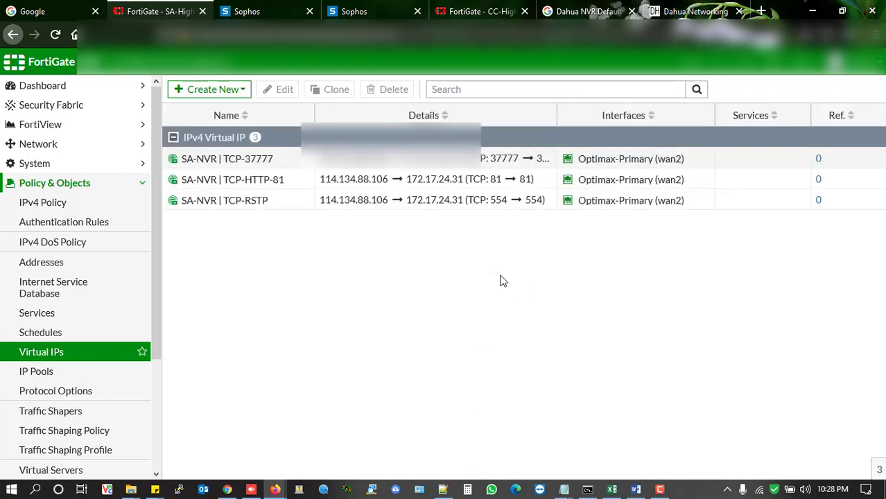
click(265, 159)
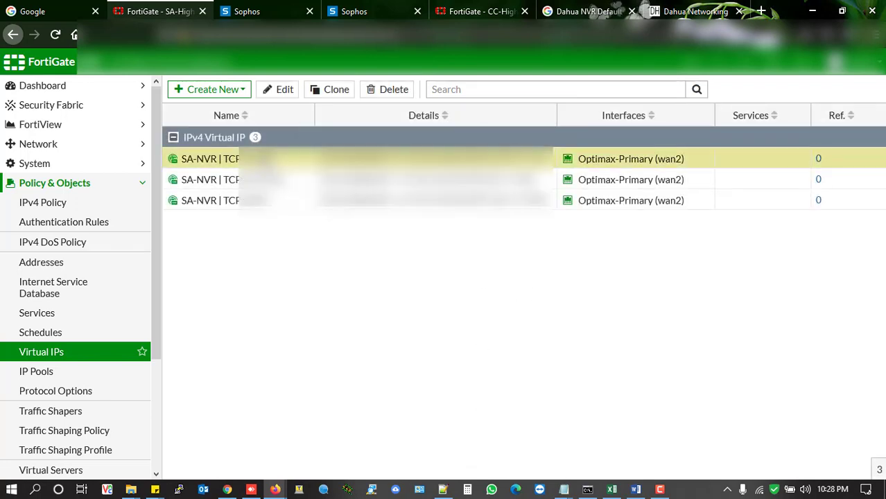
click(270, 179)
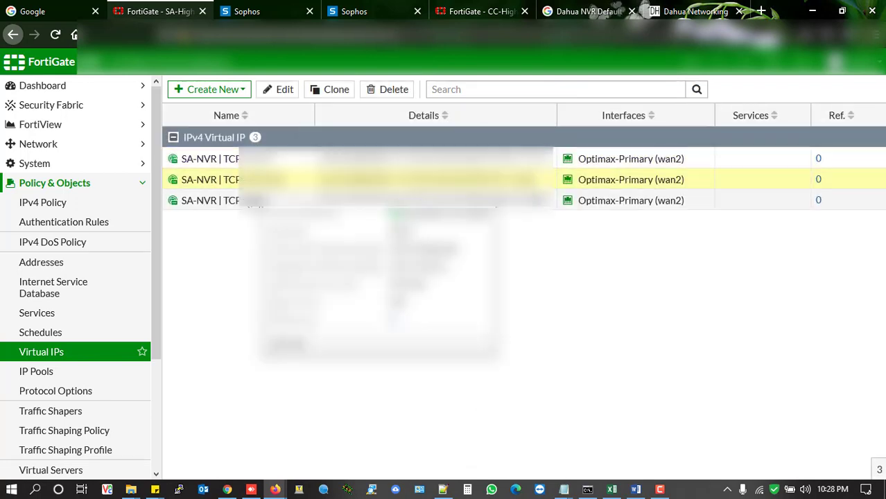
click(265, 159)
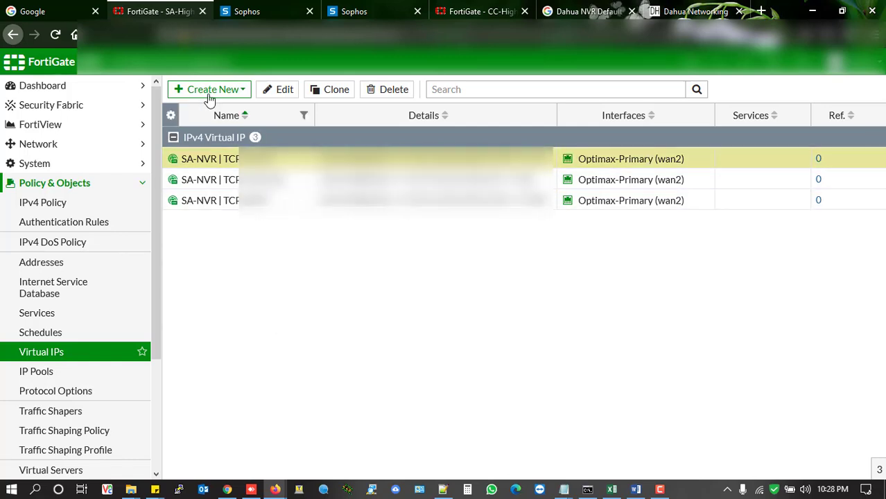
Start a new virtual IP group and name it SA-NVR.
click(237, 91)
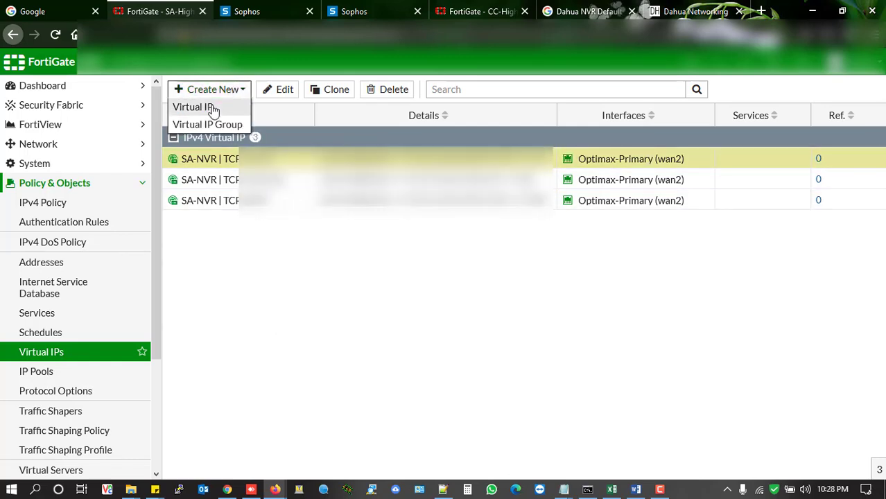
click(205, 125)
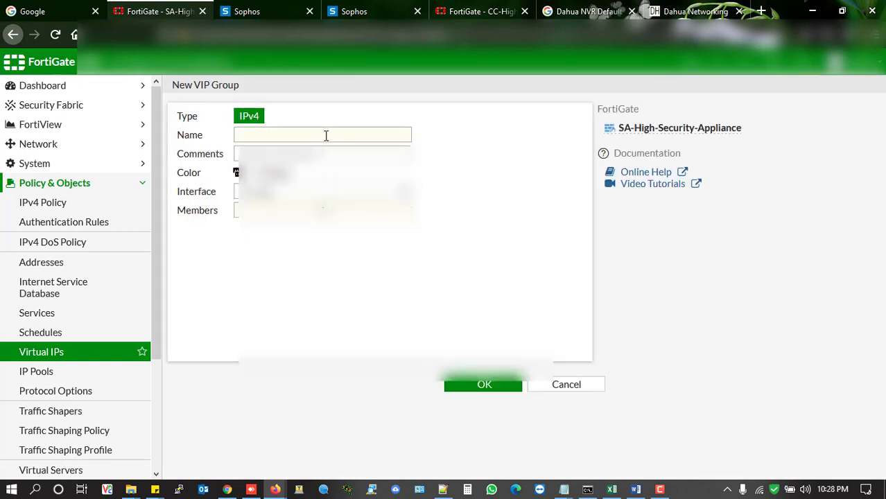
click(329, 135)
text(SA)
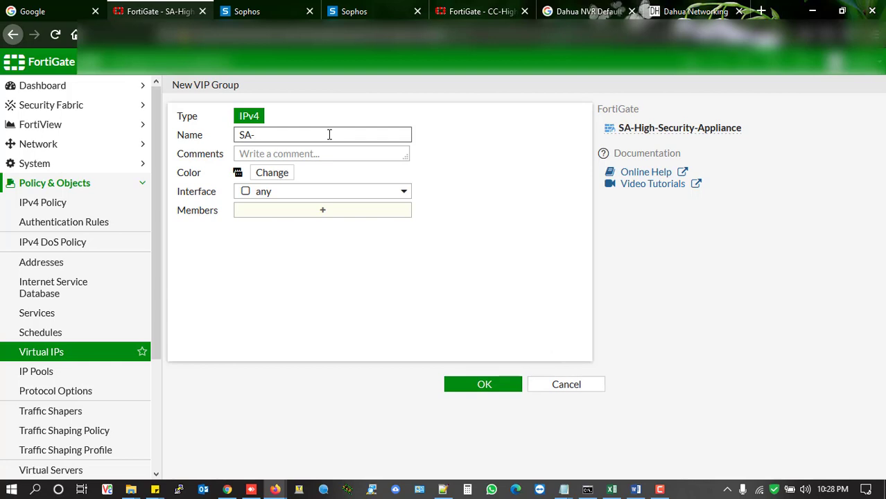
text(-NVR)
Set the SA-NVR VIP group's color to green and its interface to Optimax-Primary (wan2).
click(274, 173)
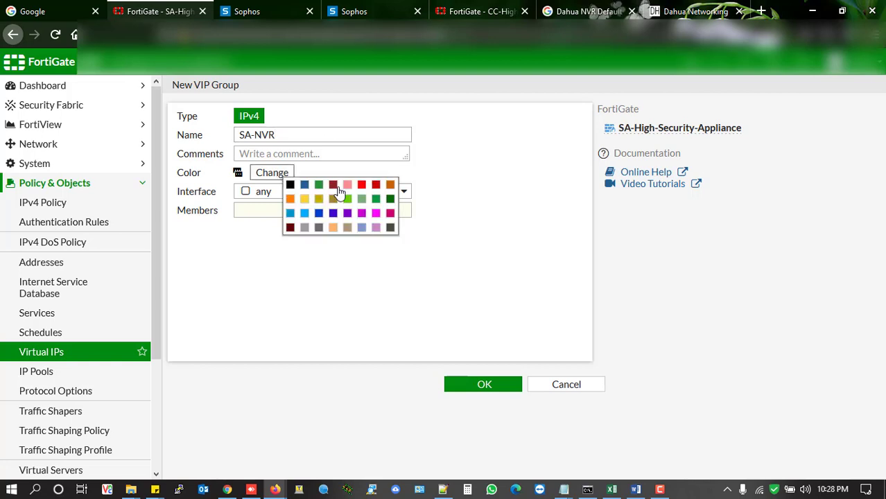
click(375, 199)
click(290, 191)
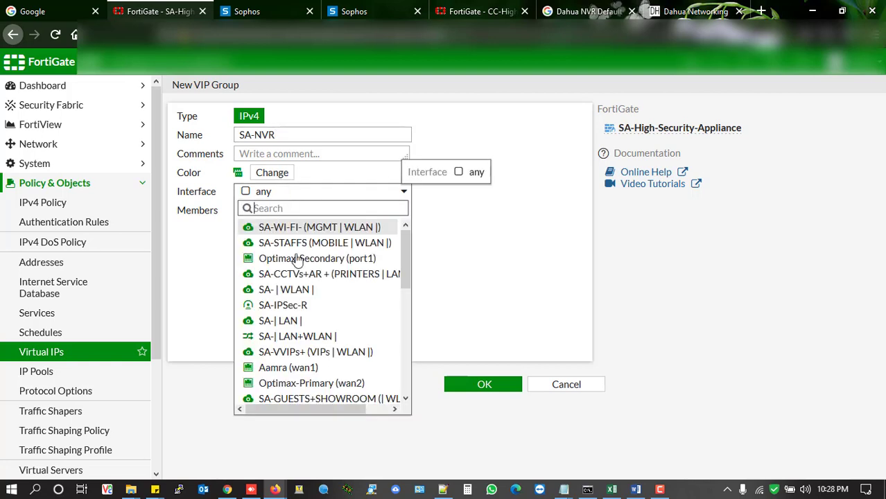
scroll(323, 357, down, 2)
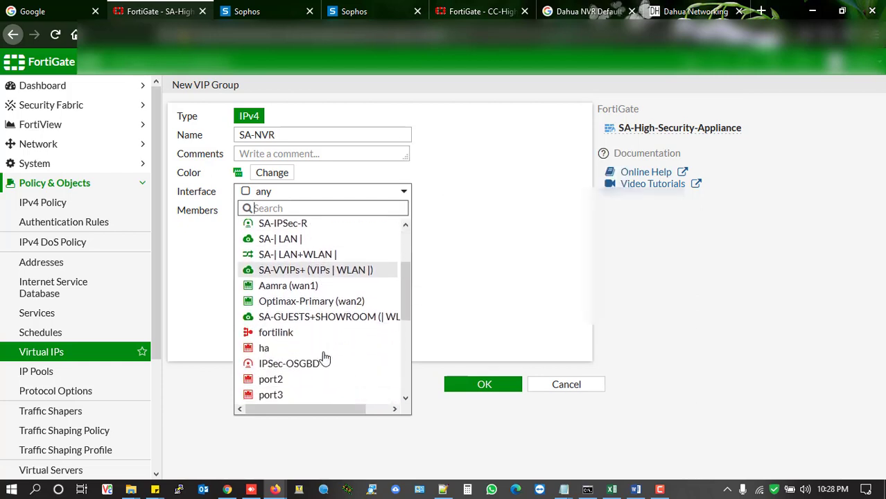
click(323, 413)
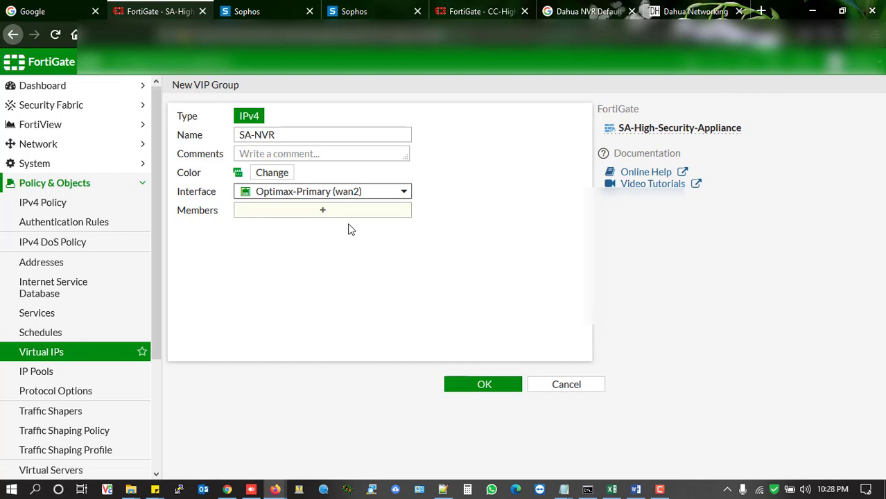
Add SA-NVR | TCP-37777, SA-NVR | TCP-HTTP-81 and SA-NVR | TCP-RSTP as members of the VIP group and save it.
click(313, 214)
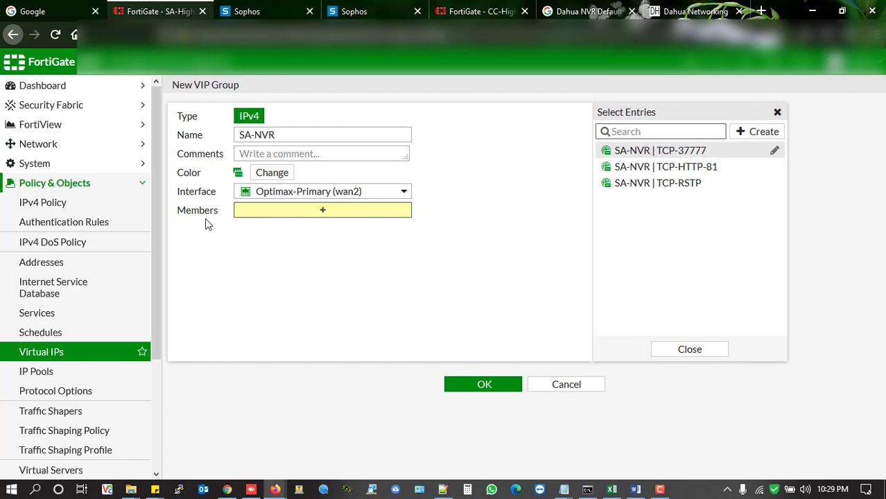
click(648, 154)
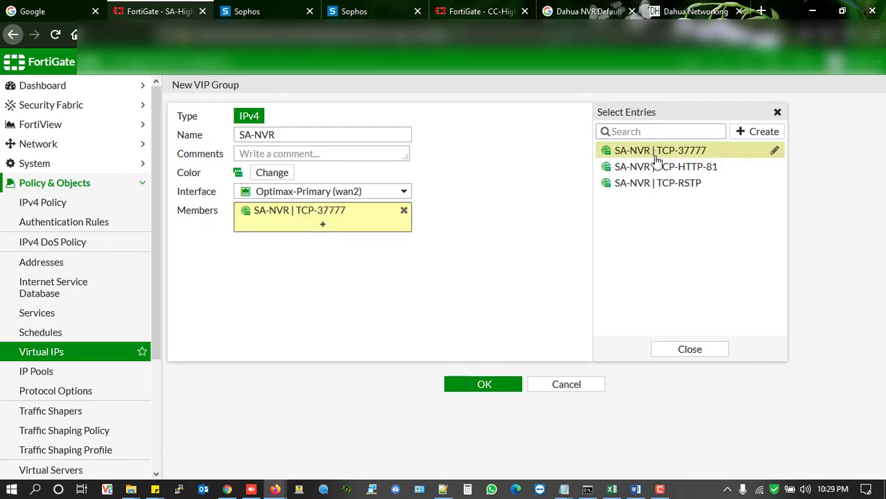
click(643, 169)
click(669, 192)
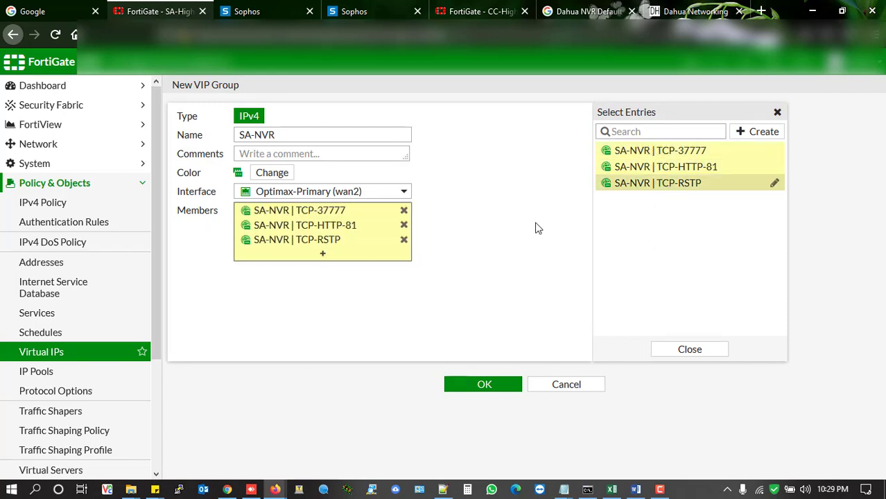
click(516, 301)
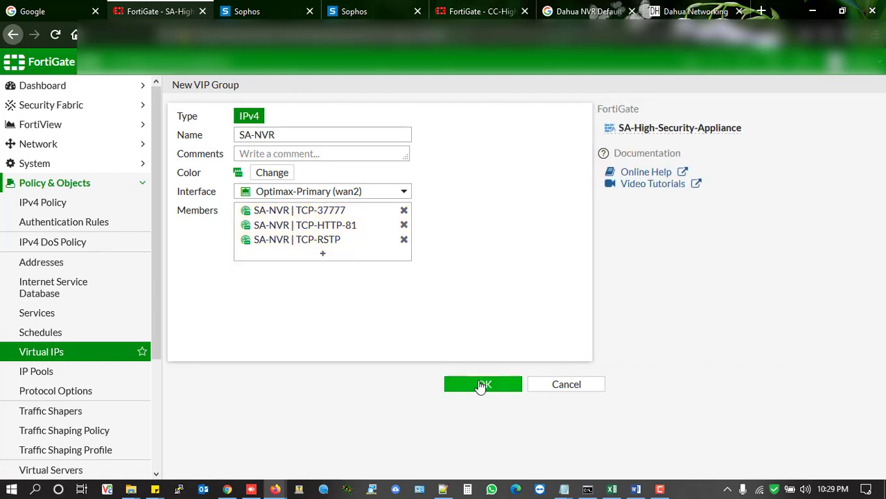
click(481, 384)
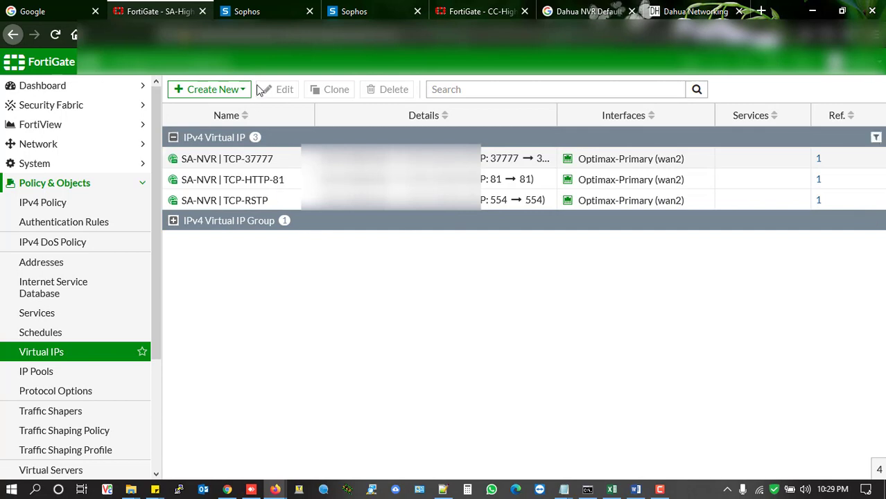
Expand the IPv4 virtual IP groups to check the SA-NVR group's members, and save the VIP group open for editing.
click(173, 220)
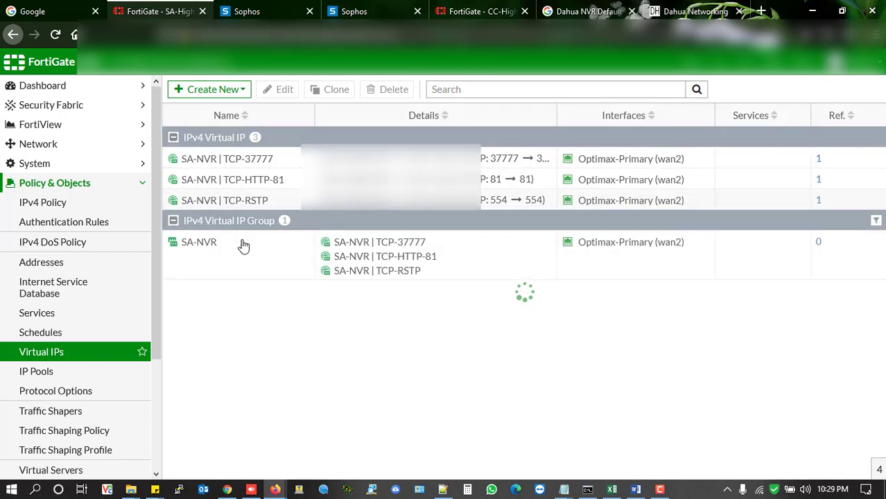
click(252, 259)
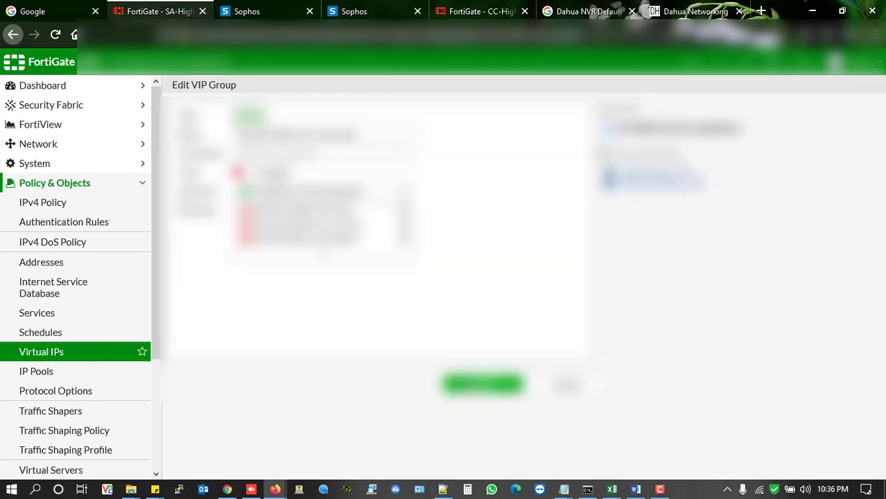
click(483, 383)
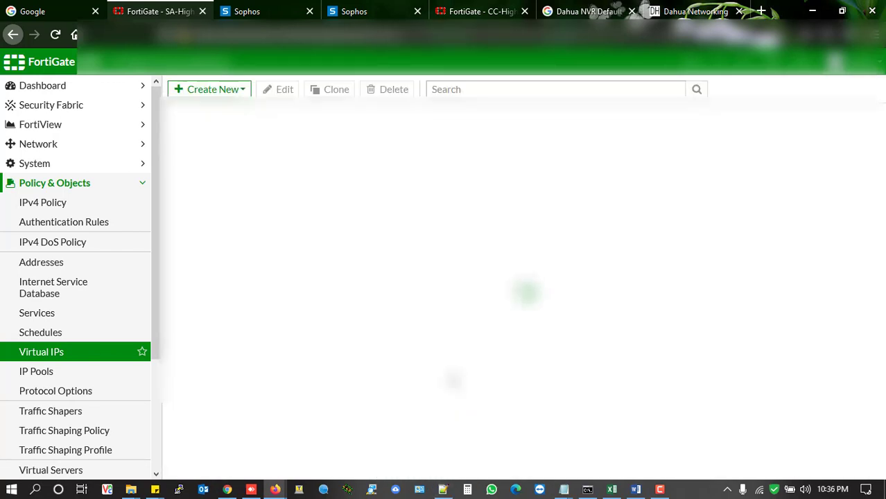
Start a new IPv4 policy and name it Outside | SA&SA-PD-NVR.
click(54, 202)
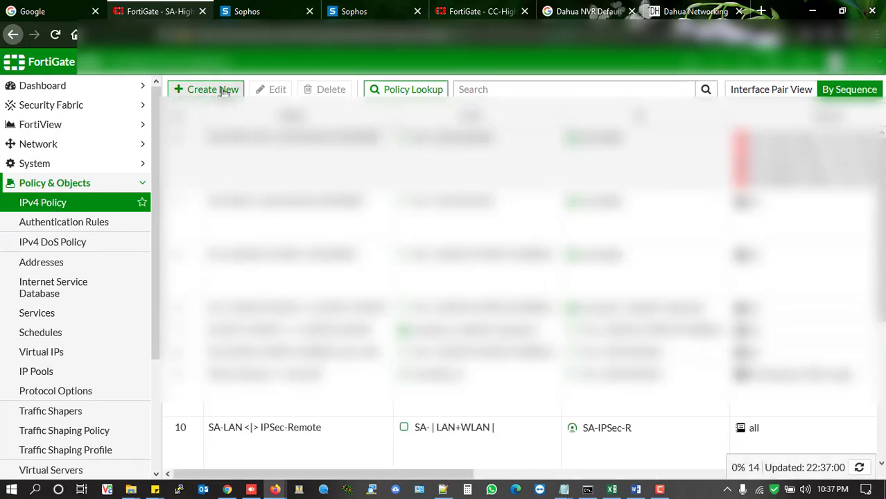
click(224, 91)
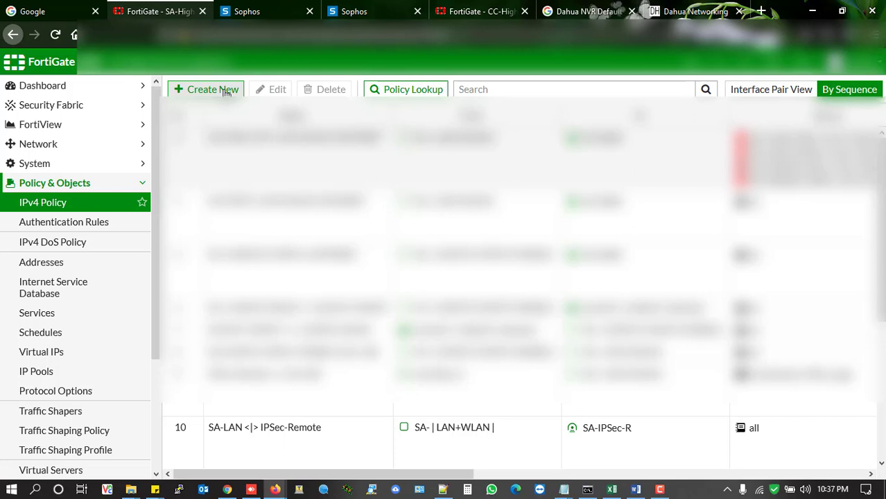
click(215, 90)
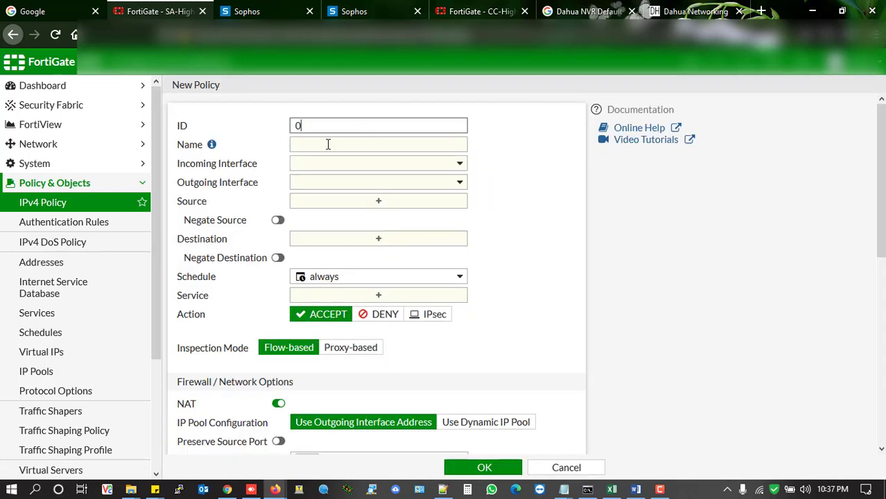
click(328, 144)
text(SA-)
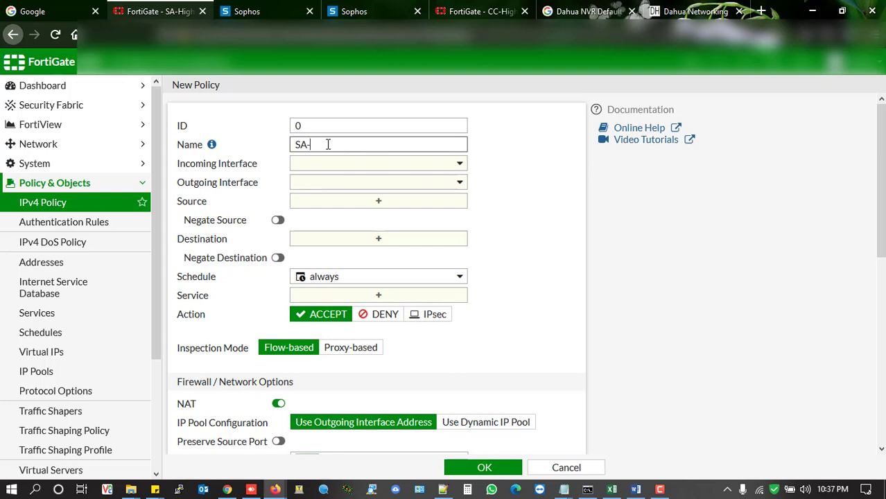
key(BackSpace)
key(BackSpace)
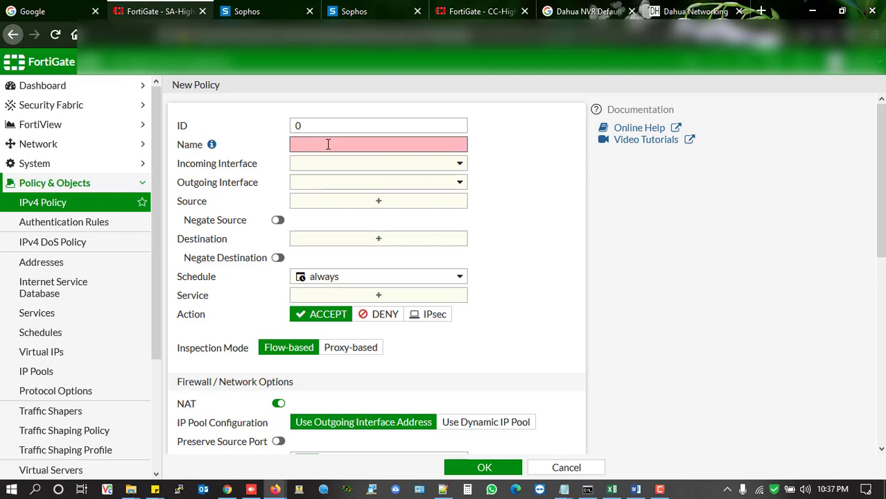
text(Outside)
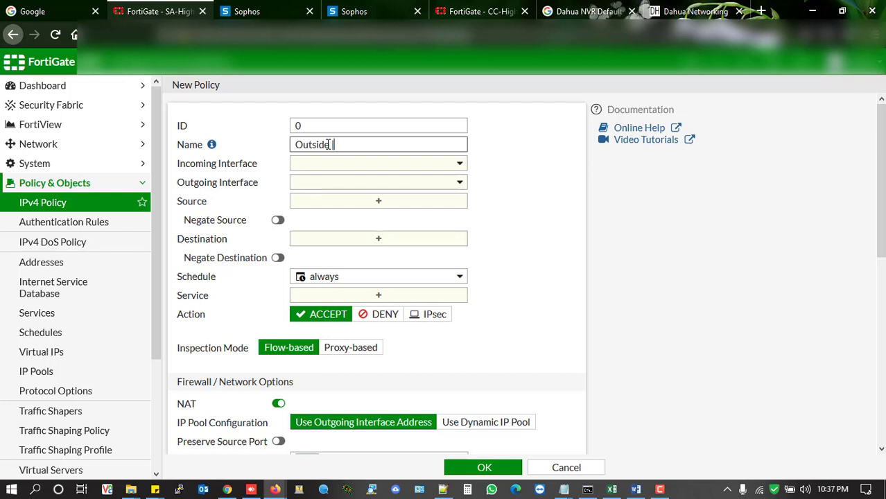
text( | SA&SA-PD-NVR)
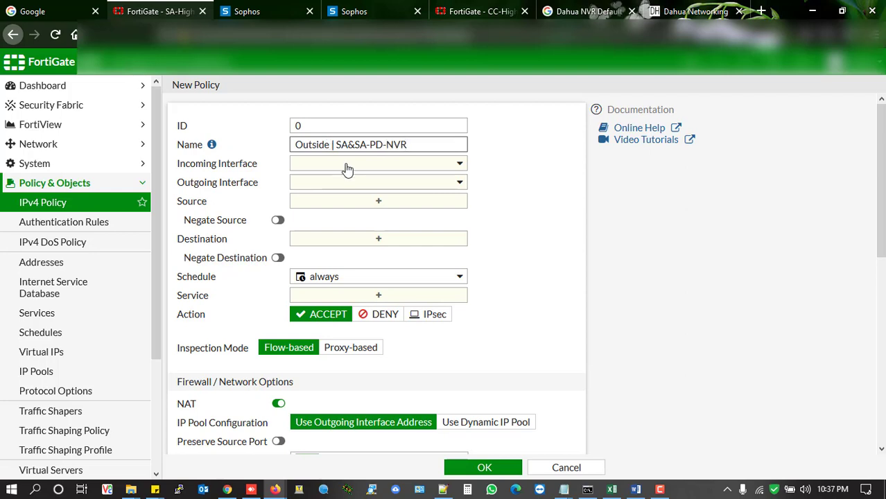
Set the policy's incoming interface to SD-WAN and its outgoing interface to SA- | LAN+WLAN |.
click(346, 167)
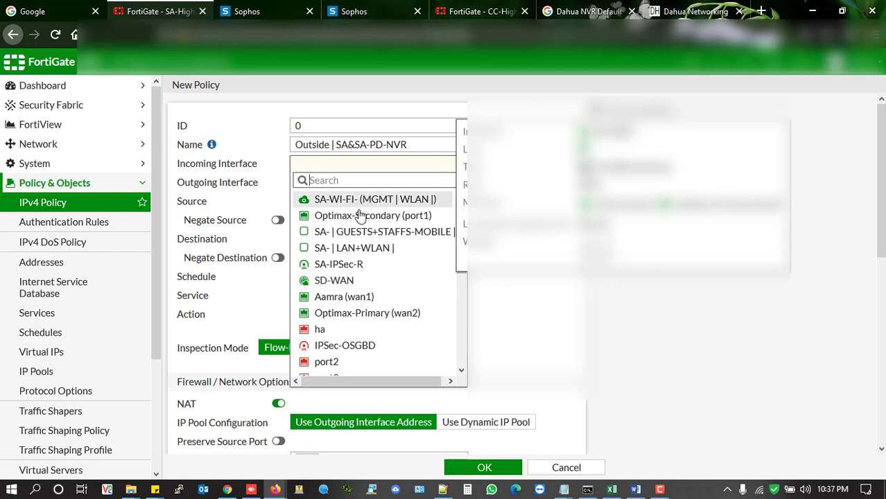
click(371, 282)
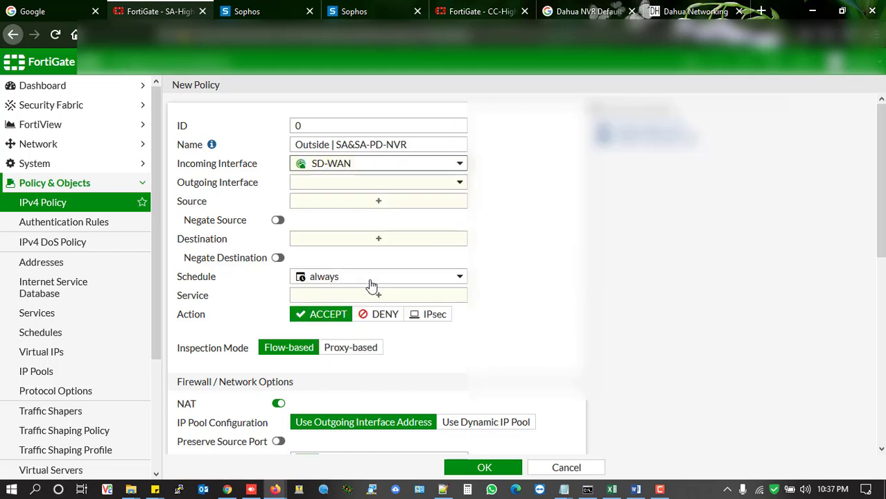
click(412, 185)
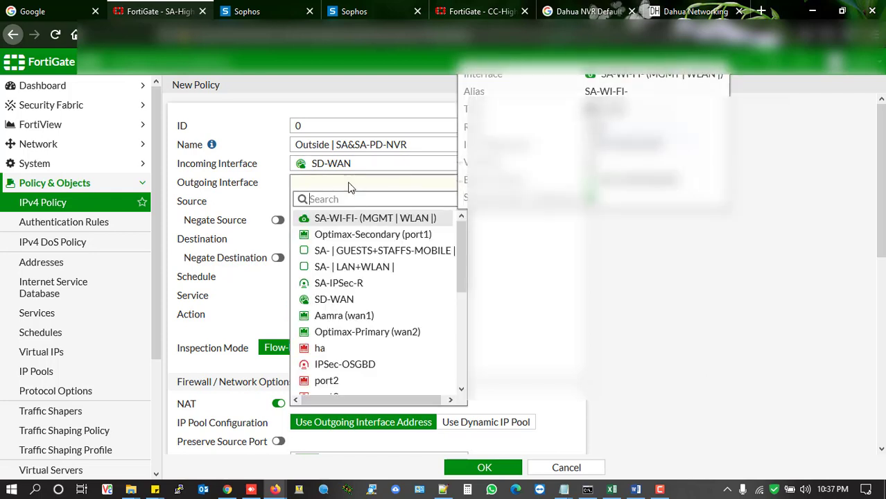
click(348, 268)
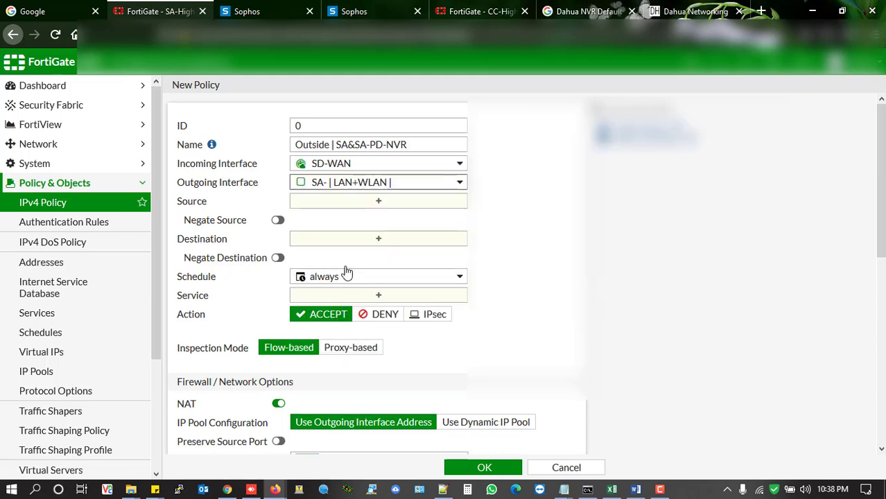
Set the policy's source to all and add the VIP group SA-| NVR-172.17.24.31 as a destination.
click(373, 201)
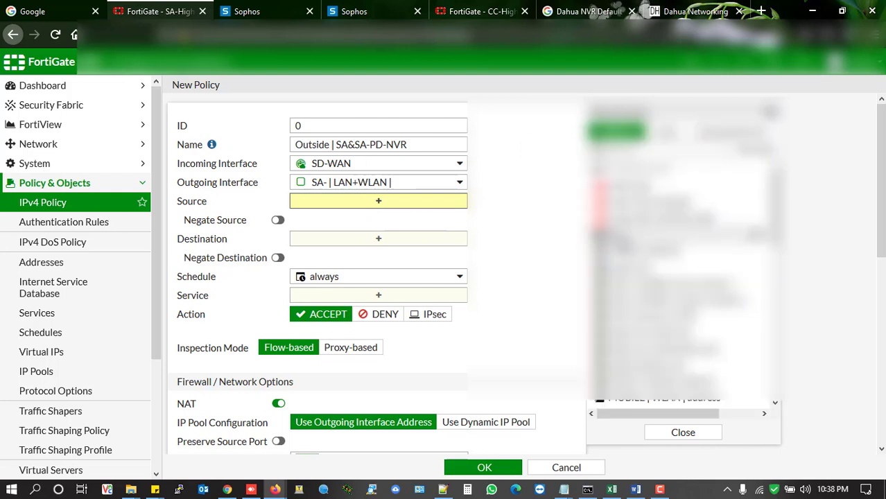
click(624, 236)
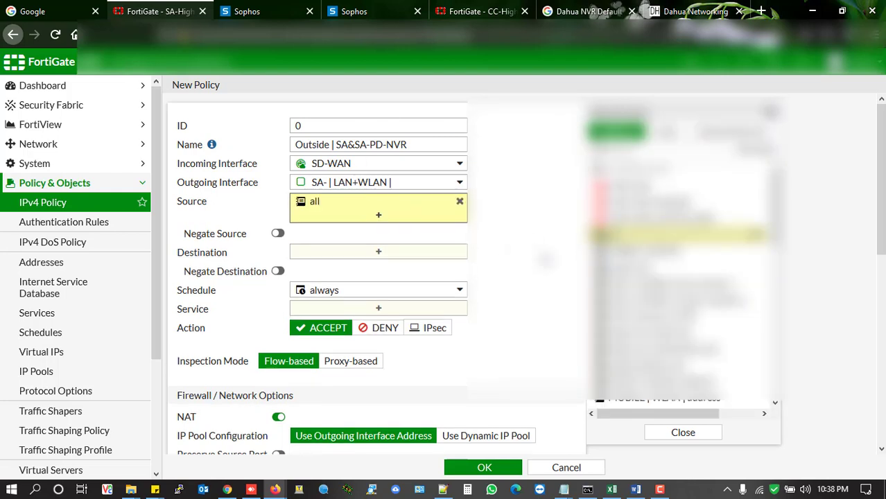
click(352, 253)
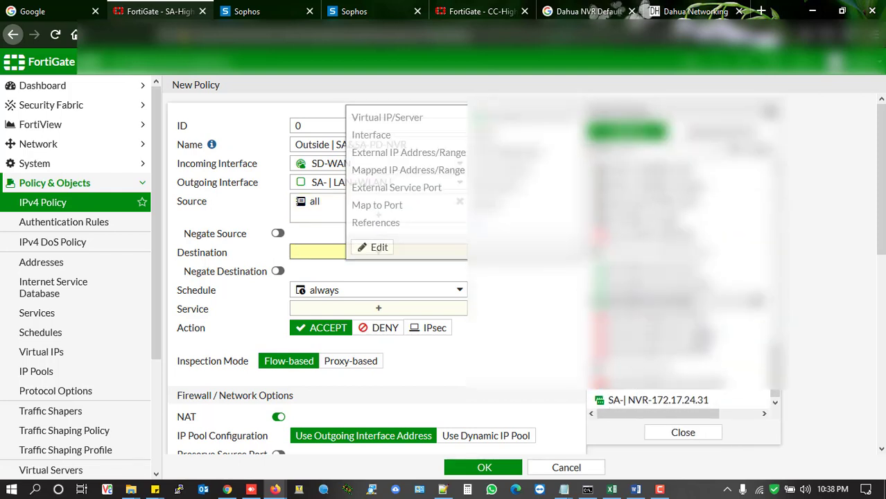
scroll(319, 278, down, 2)
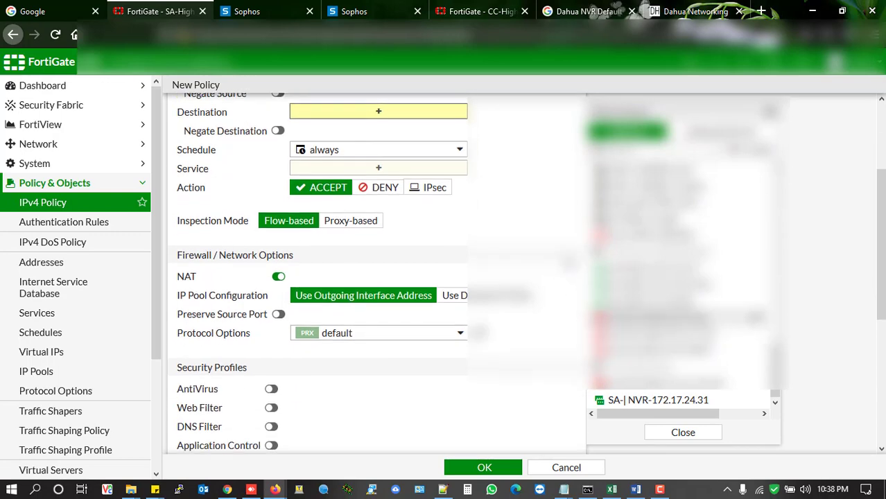
scroll(537, 250, up, 1)
scroll(537, 251, up, 1)
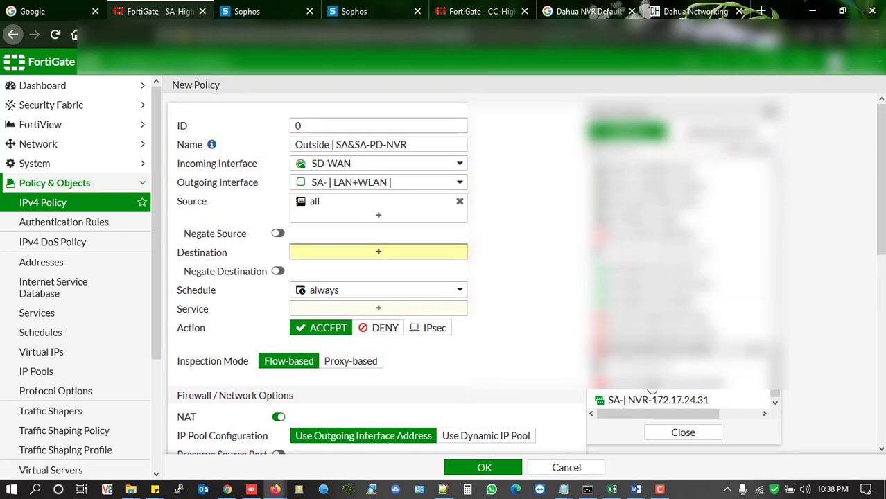
mouse_move(655, 393)
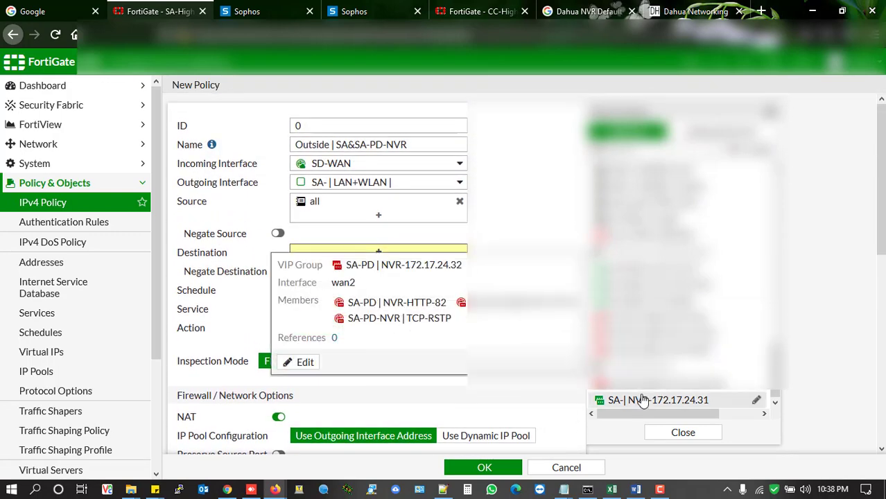
click(661, 394)
Allow the service ALL in the policy and close the service selection.
scroll(430, 201, down, 2)
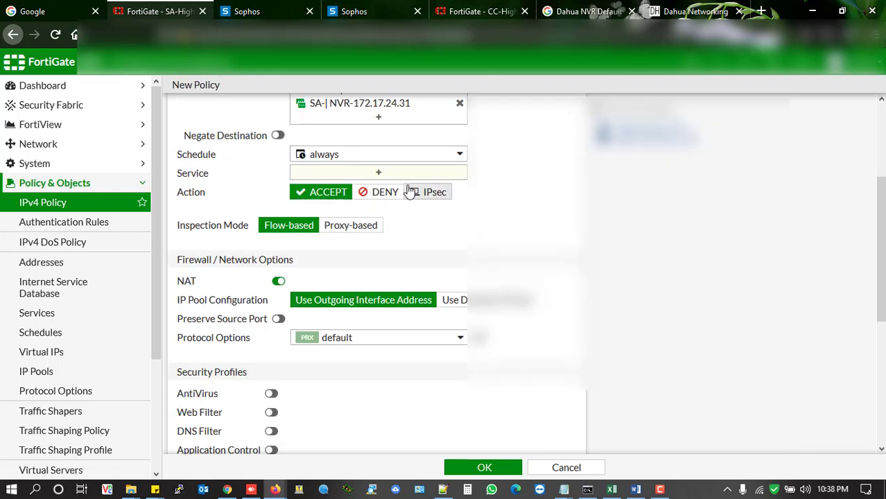
click(379, 175)
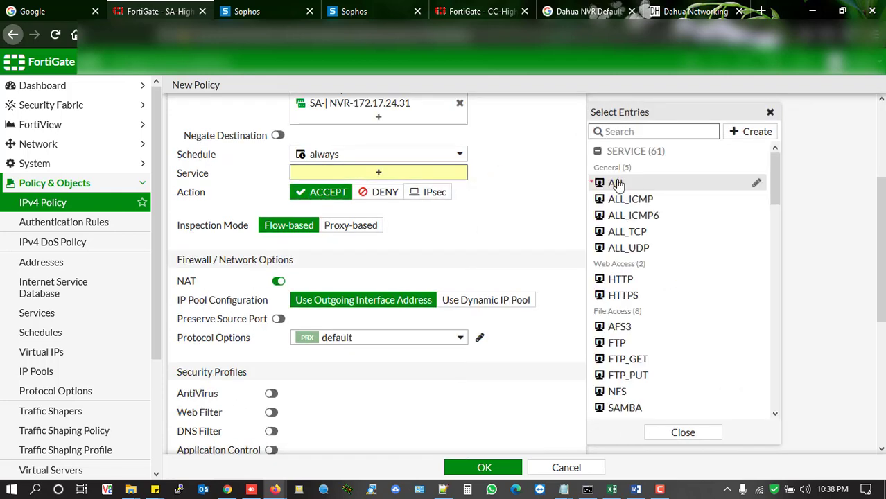
click(613, 182)
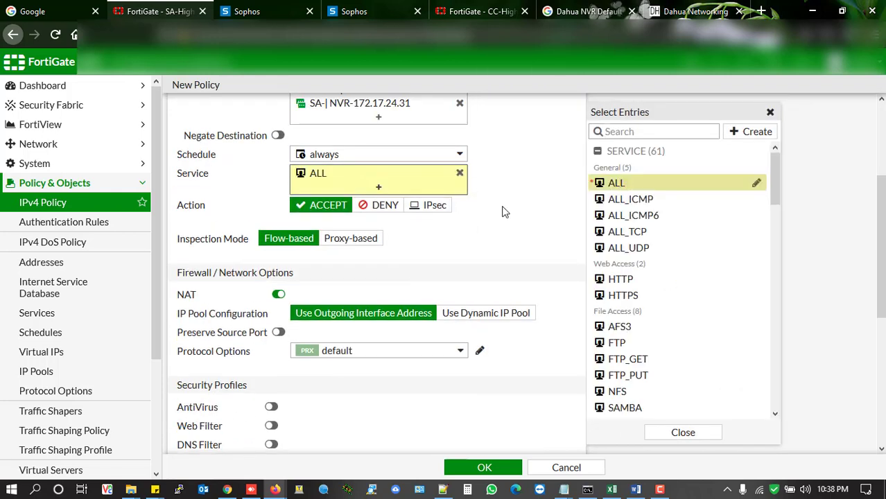
click(523, 248)
Enable the AntiVirus security profile on the policy, keeping the default profile.
scroll(523, 247, down, 2)
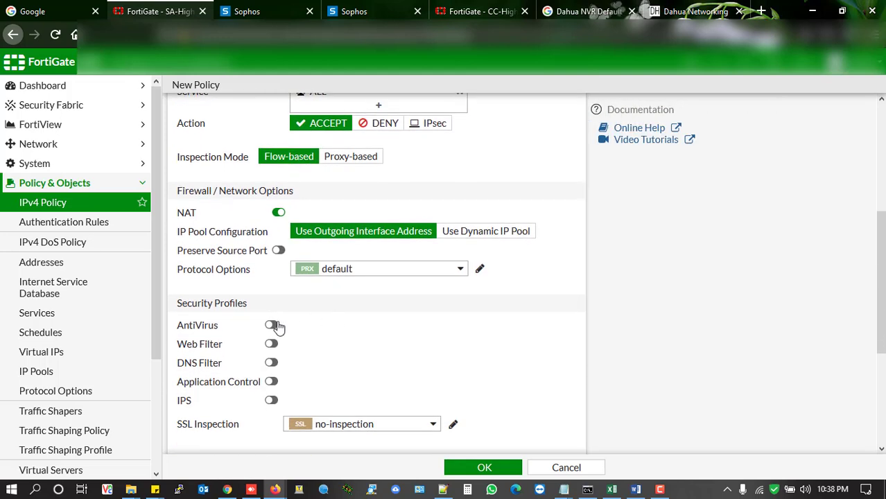
click(271, 325)
click(381, 326)
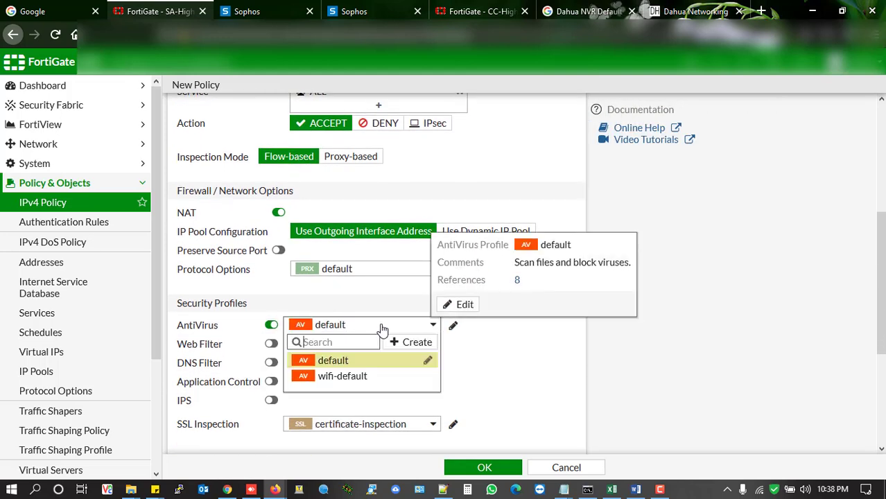
click(498, 302)
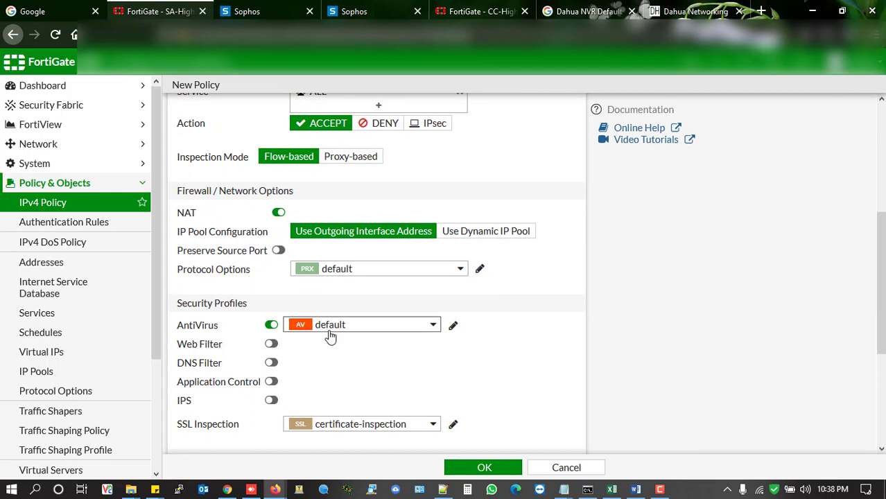
Enable the IPS security profile with the default profile, review the policy settings and save the new policy.
click(270, 400)
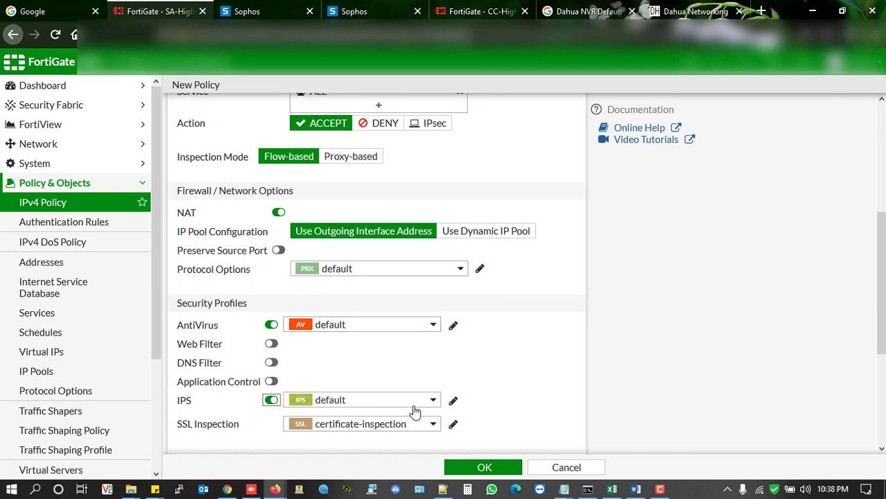
scroll(531, 359, up, 5)
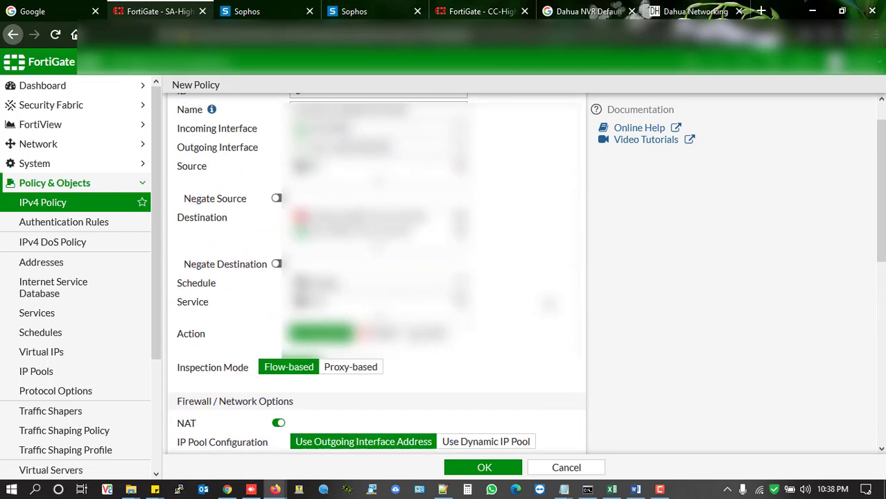
scroll(549, 302, down, 5)
scroll(549, 303, up, 5)
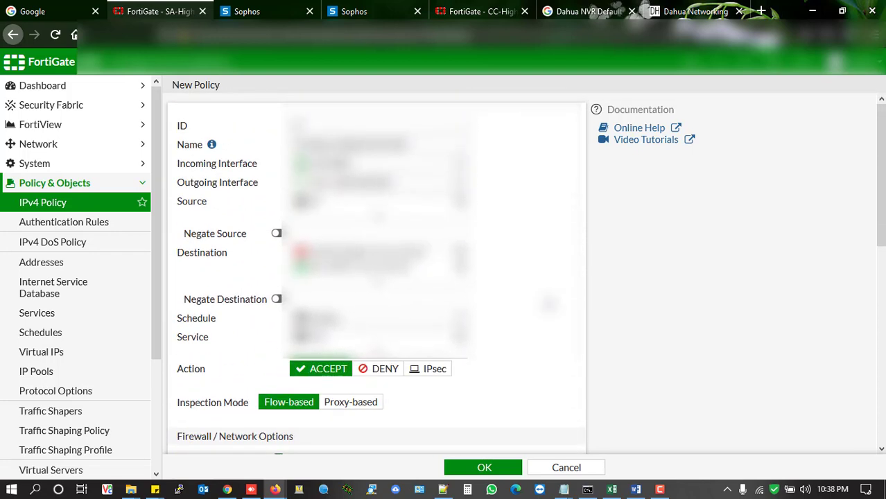
click(481, 469)
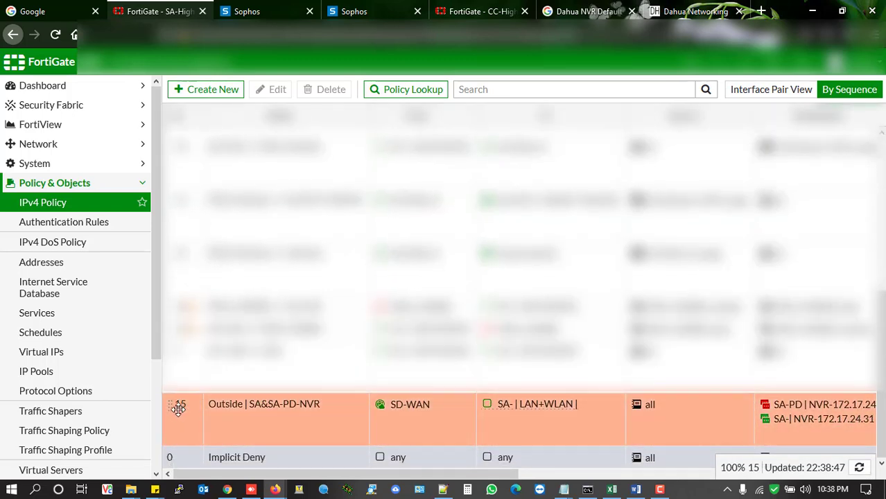
Move the Outside | SA&SA-PD-NVR policy above the SA- LAN <|> LAN policy in the sequence.
drag(179, 408, 173, 354)
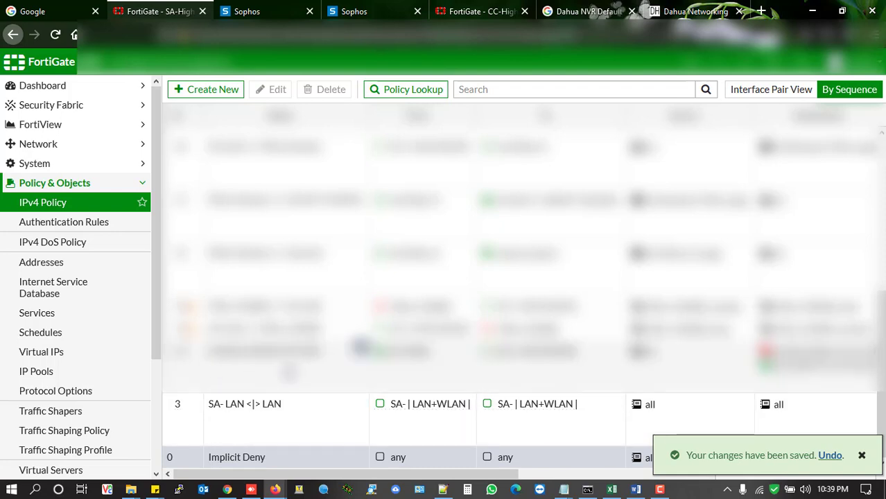
click(659, 489)
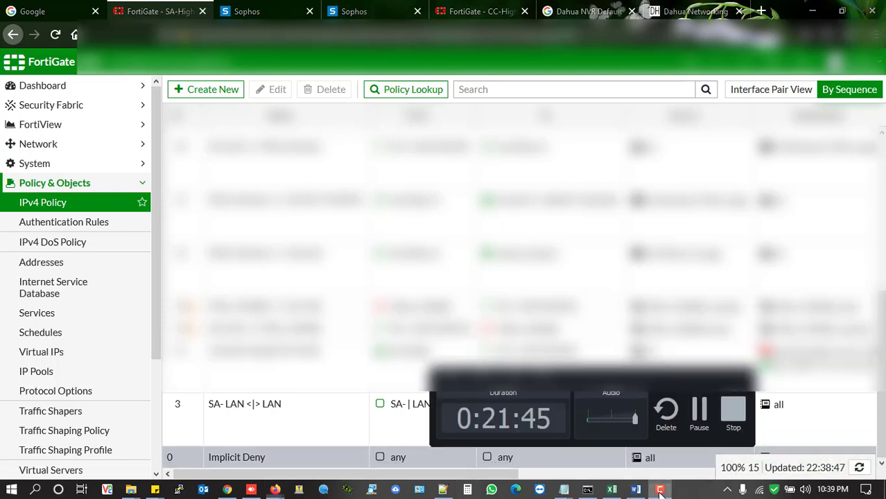
click(699, 419)
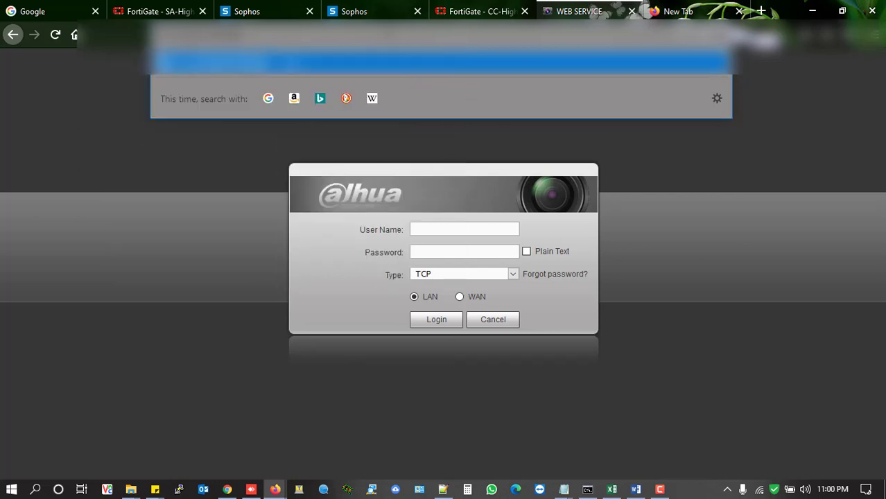
Load the Dahua NVR's web login page in the browser to test the port forwarding.
key(Return)
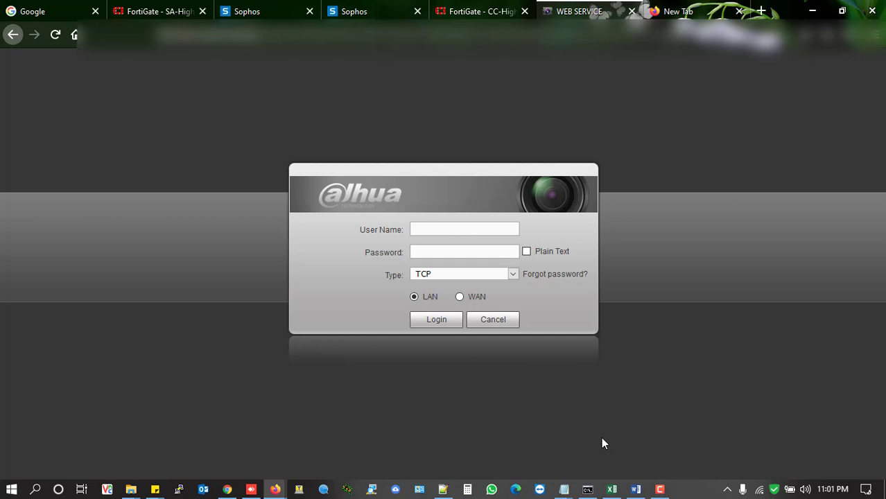
mouse_move(657, 490)
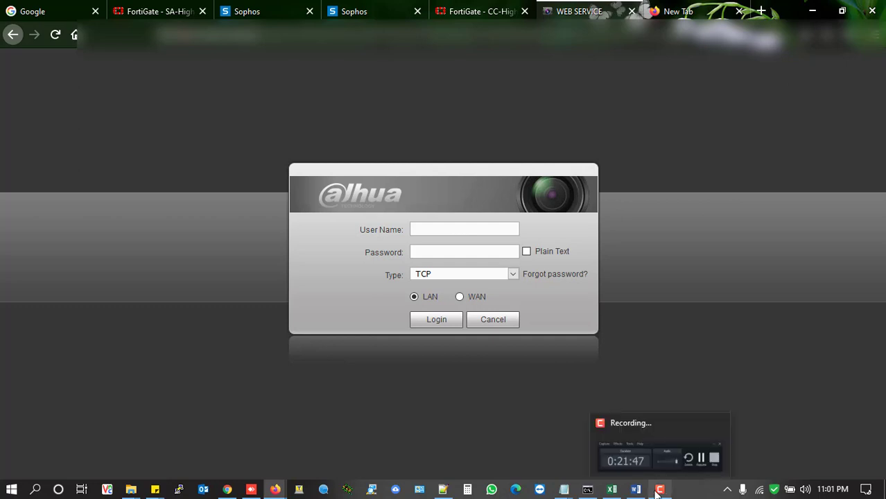
click(657, 491)
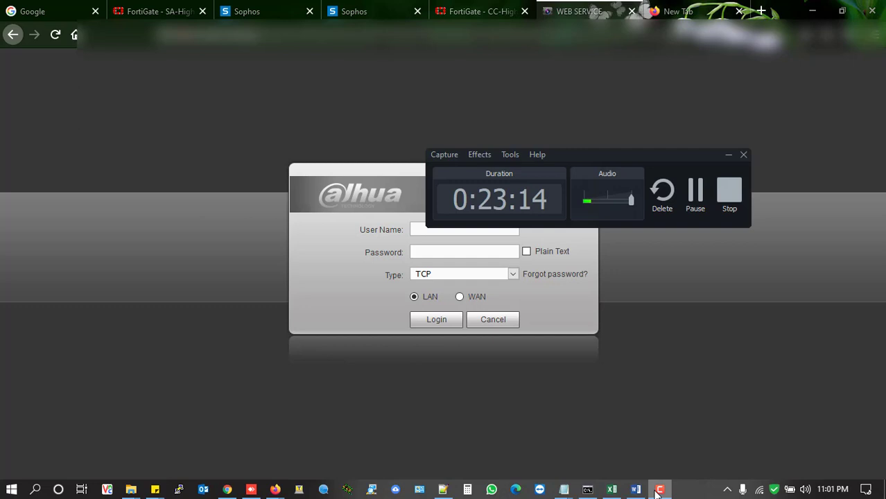
click(657, 490)
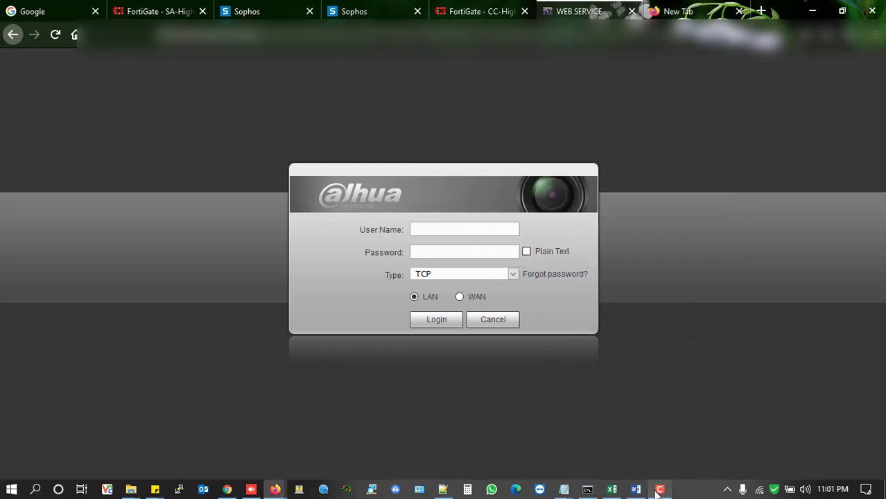
click(657, 491)
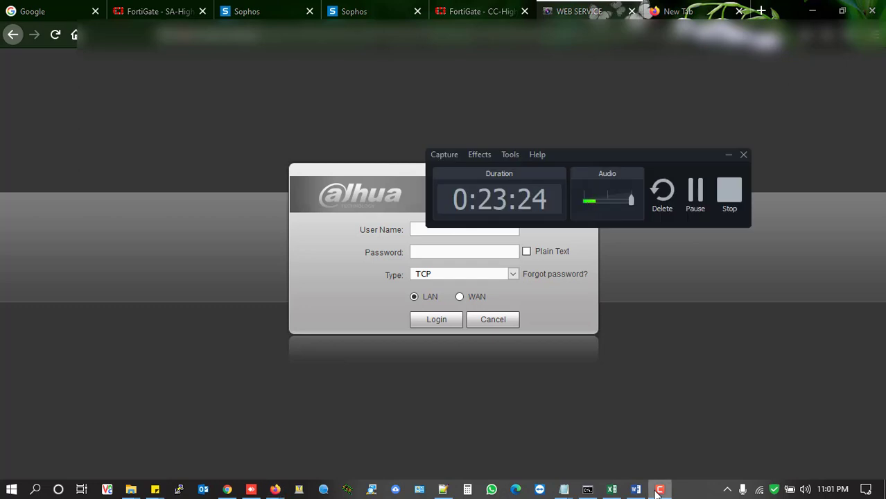
click(657, 490)
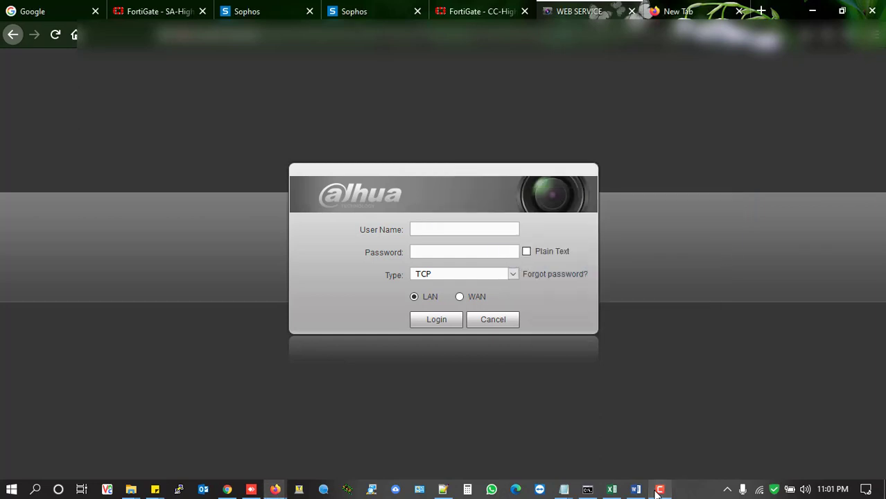